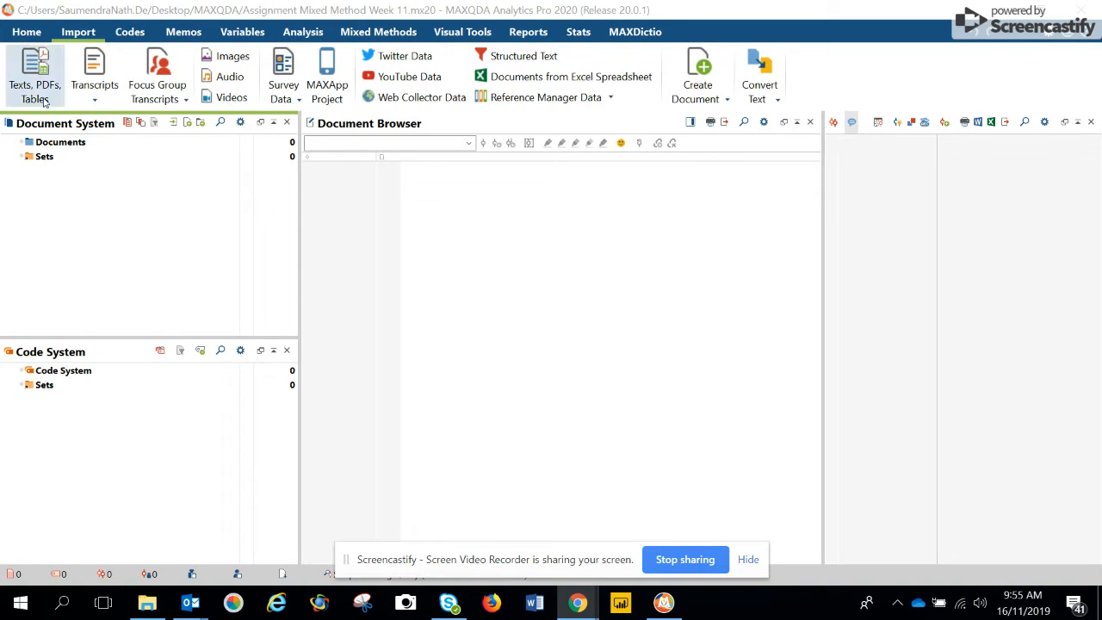
Step: Import the three Word documents named only with an interviewee's first name from the MAXQDA folder
left_click(43, 72)
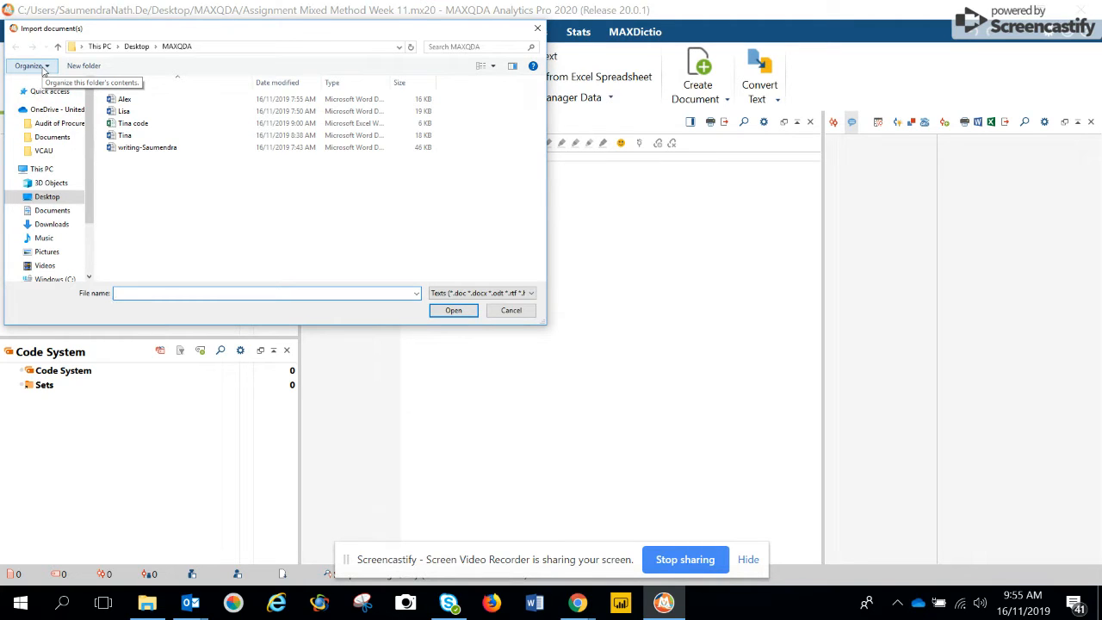
left_click(132, 113, "shift")
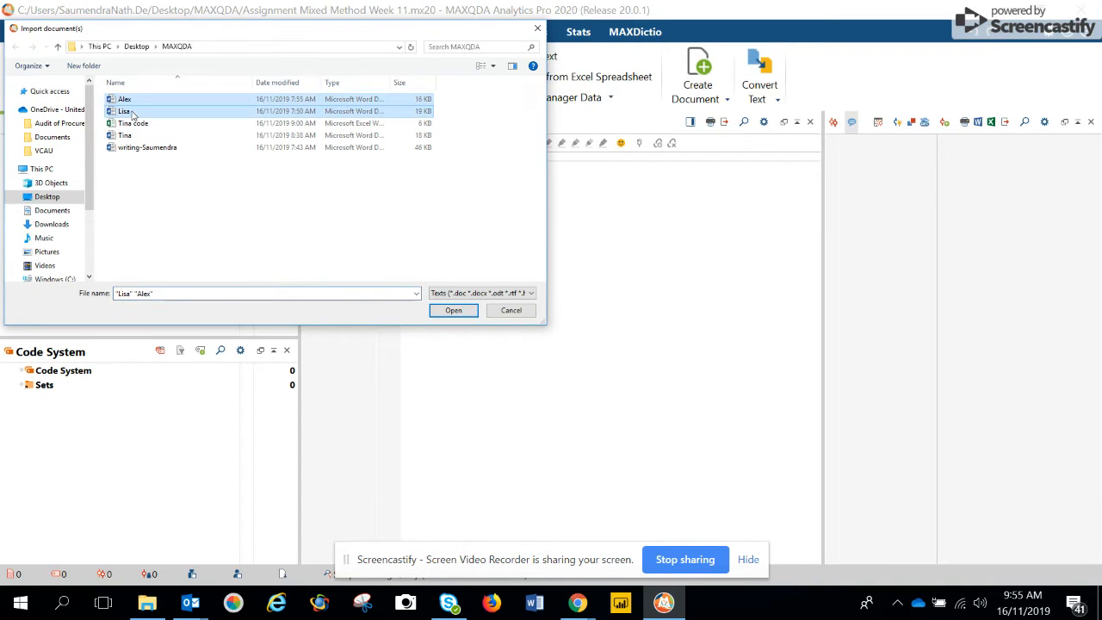
left_click(138, 138, "ctrl")
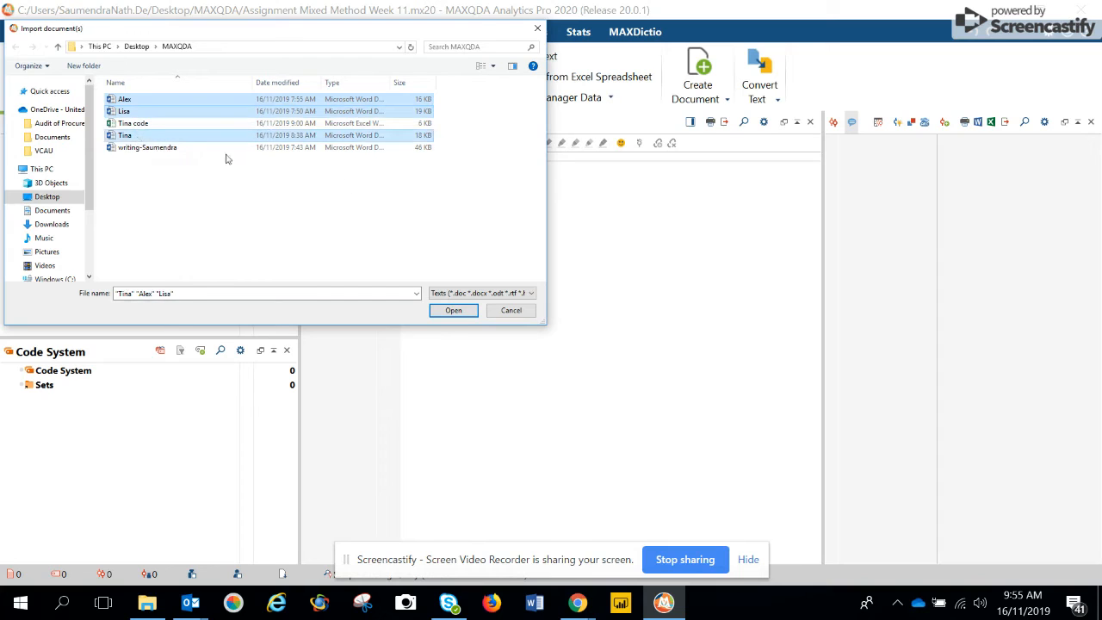
left_click(470, 315)
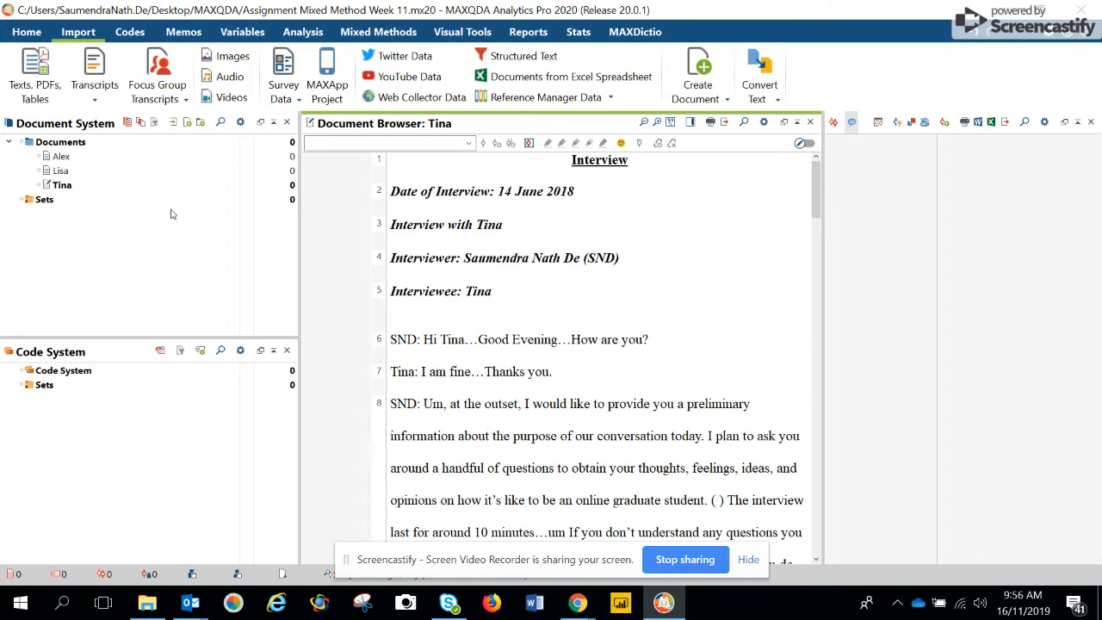
Step: Create a document group named Interviews and move the open transcript into it
left_click(201, 125)
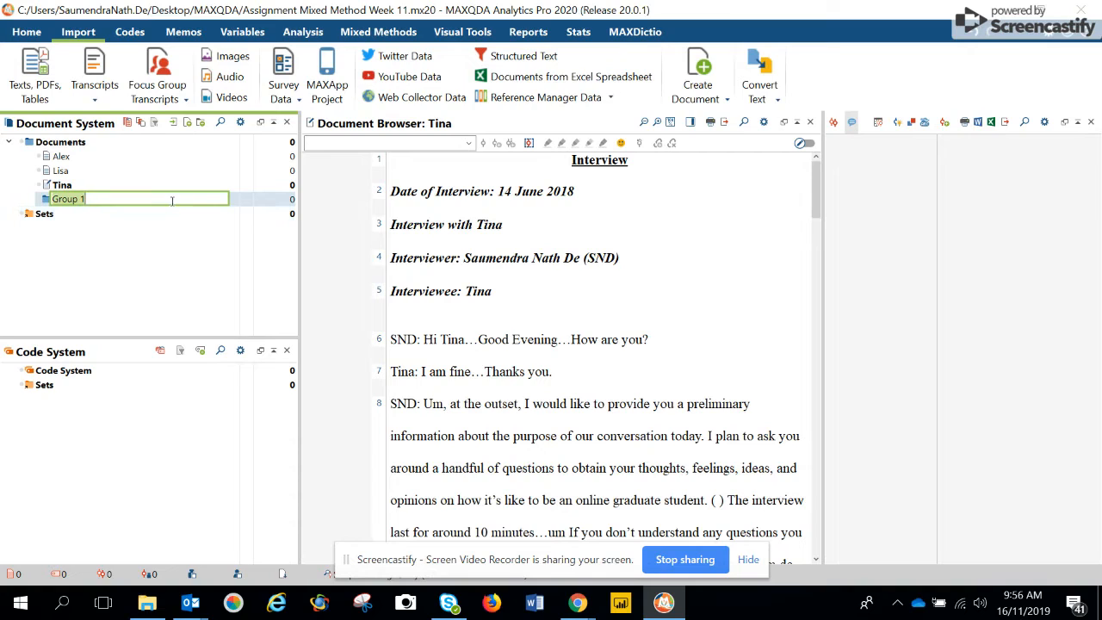
type("Interviews")
left_click(62, 186)
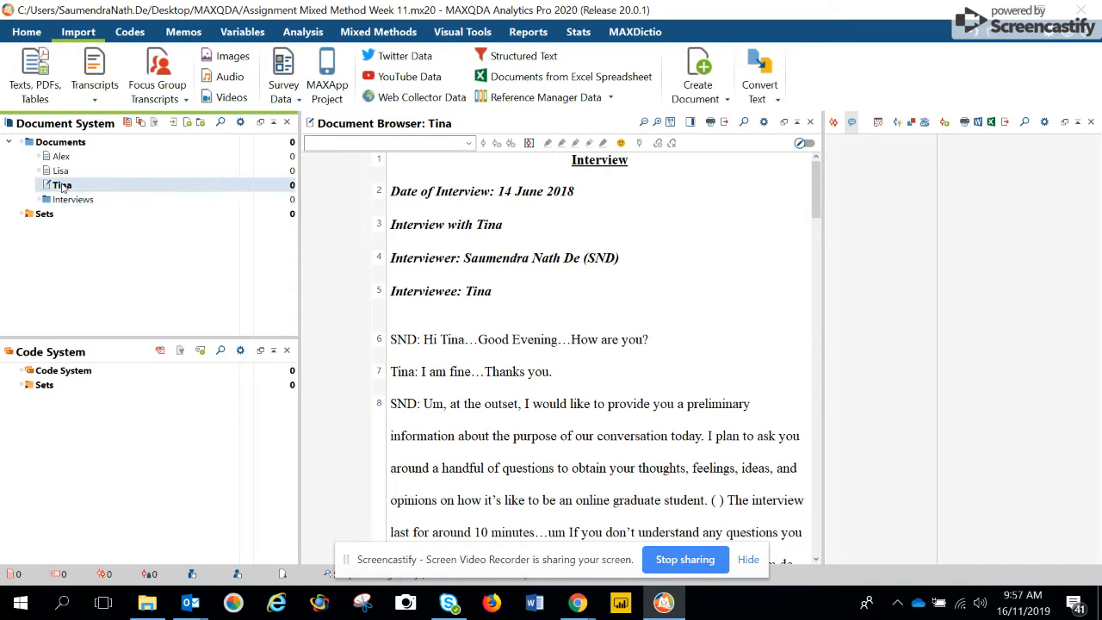
left_click_drag(62, 187, 70, 204)
left_click(79, 220)
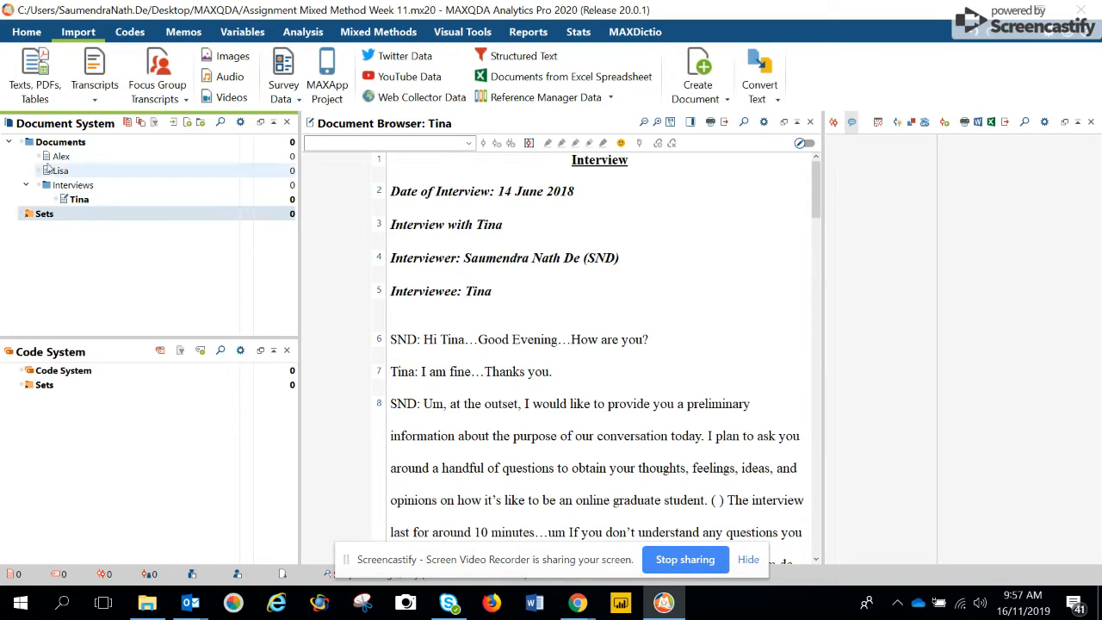
Step: Activate the two transcripts outside the group and move the activated documents into Interviews
left_click(45, 157)
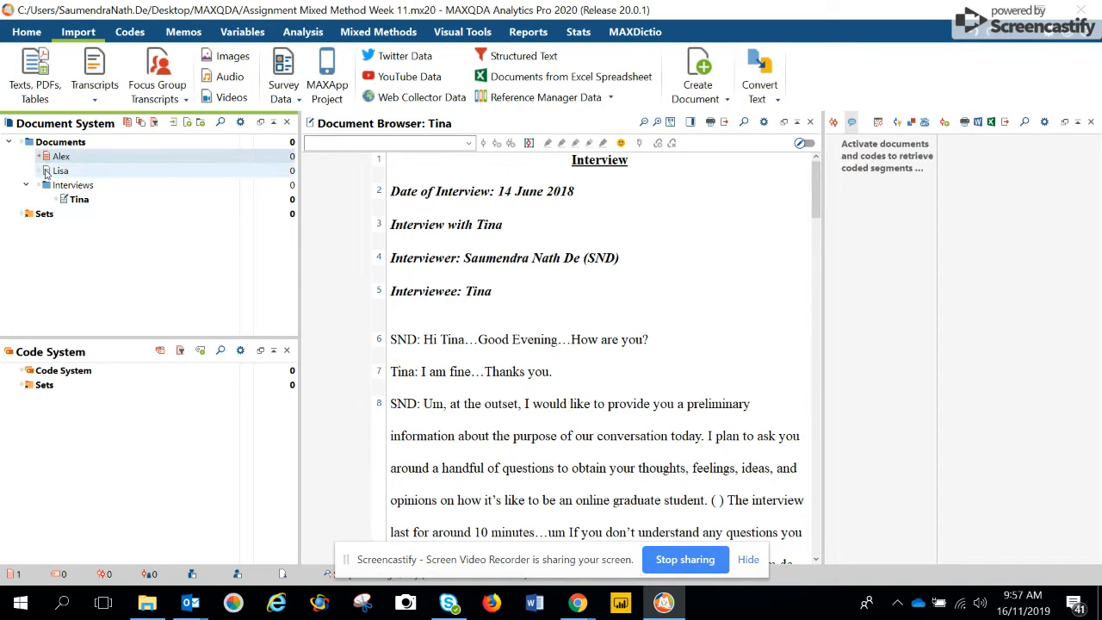
left_click(45, 172)
right_click(65, 191)
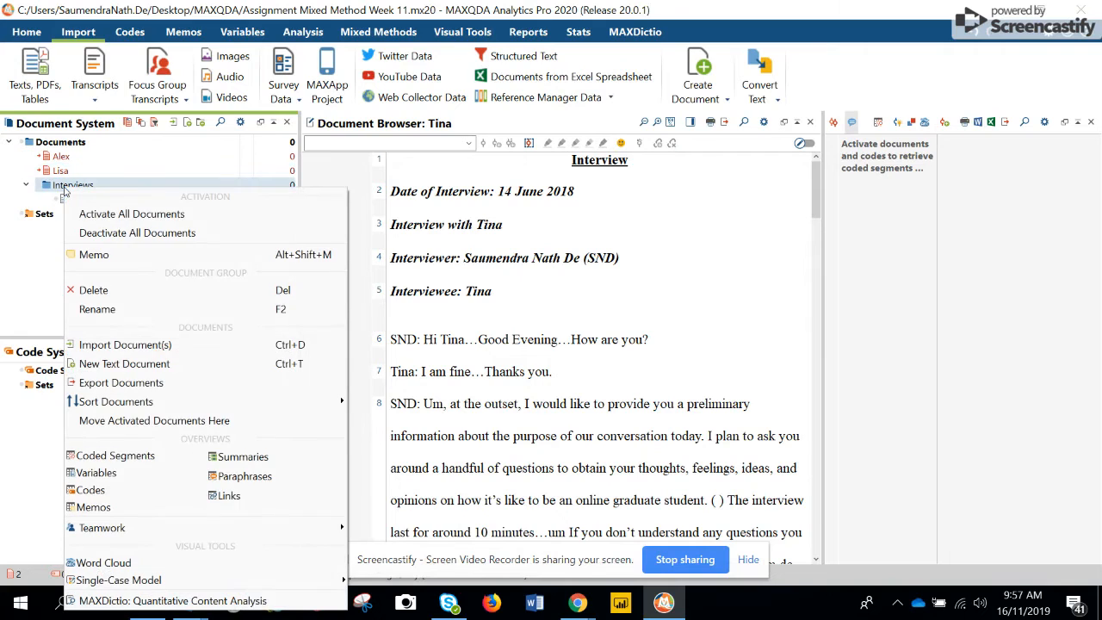
left_click(135, 421)
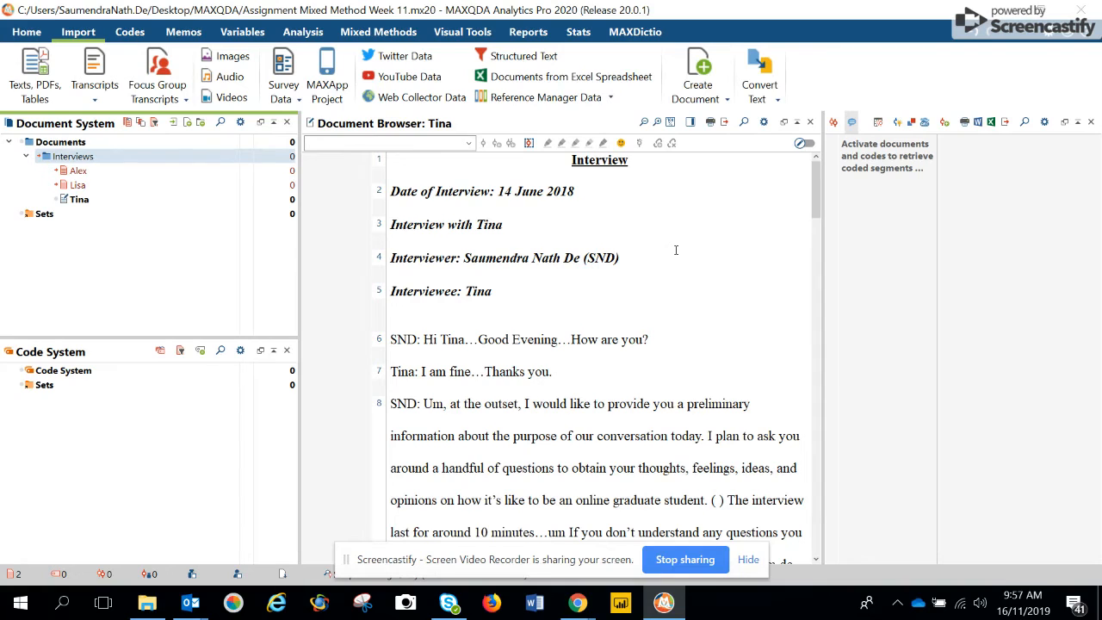
Step: Code paragraph 16 from "I think the problem" through "learning disabilities" with a new code ELL and the memo "ELL with disabilities"
scroll(676, 250, "down", 3)
scroll(676, 250, "down", 4)
scroll(676, 250, "down", 4)
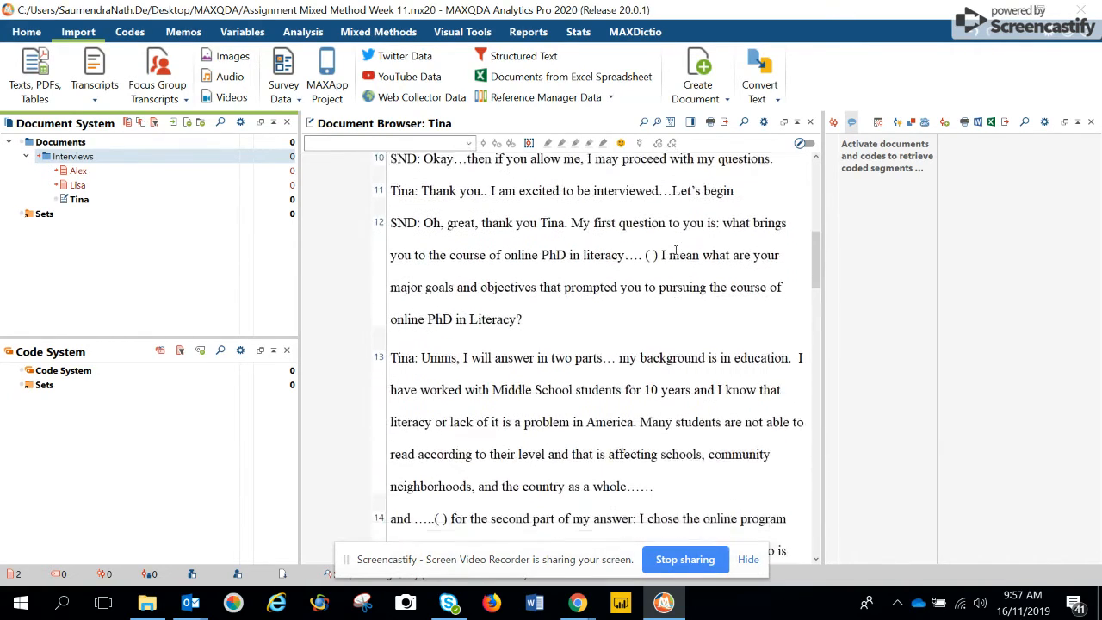
scroll(676, 249, "down", 3)
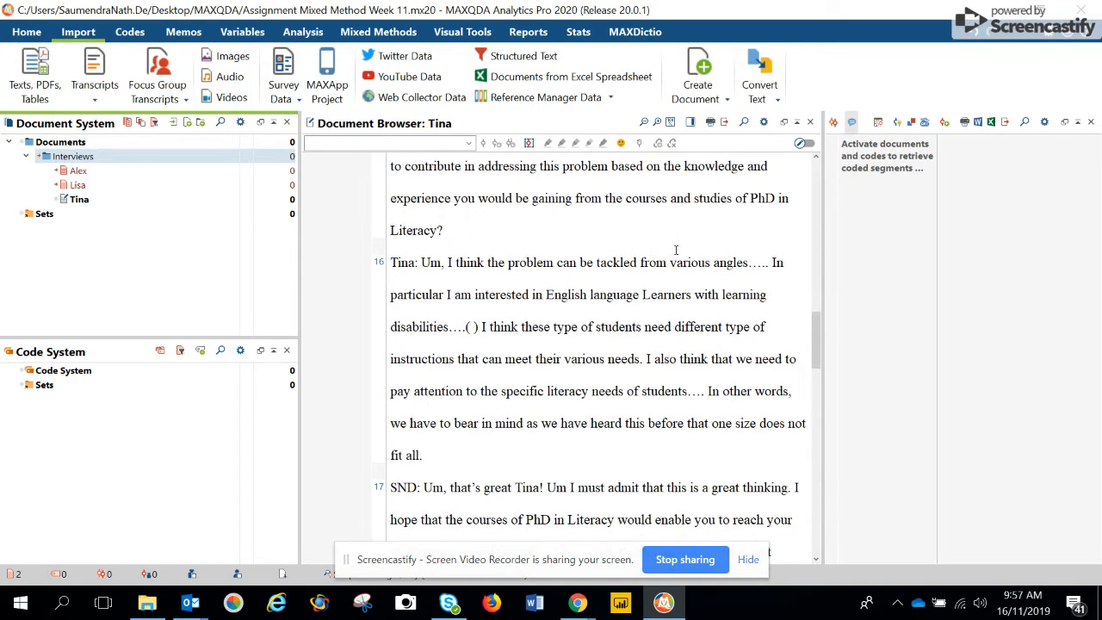
left_click(446, 263)
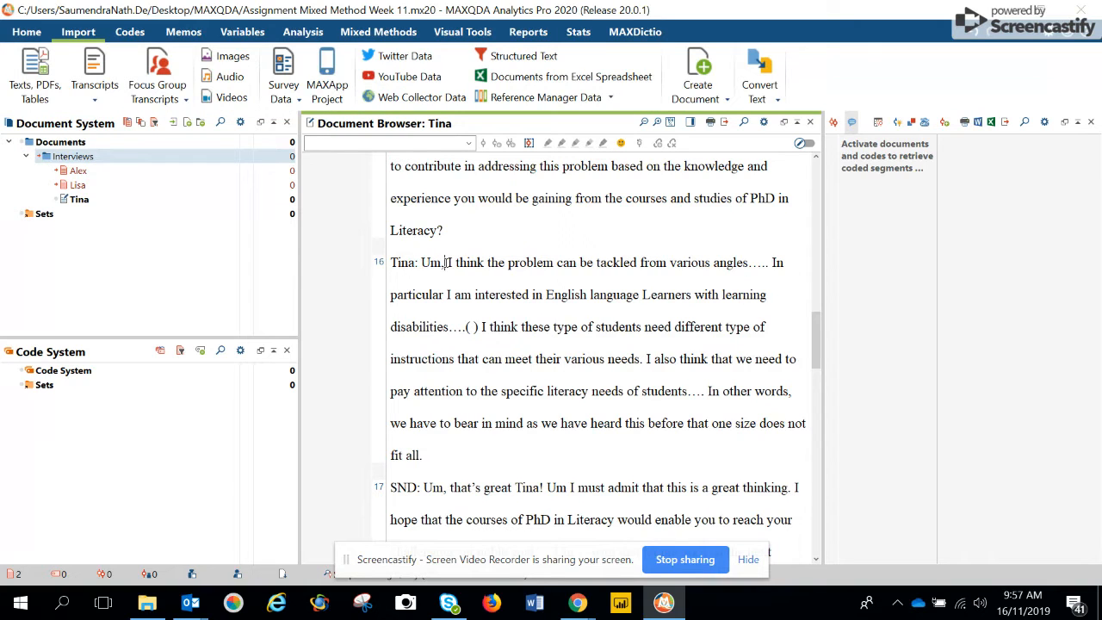
left_click(483, 327, "shift")
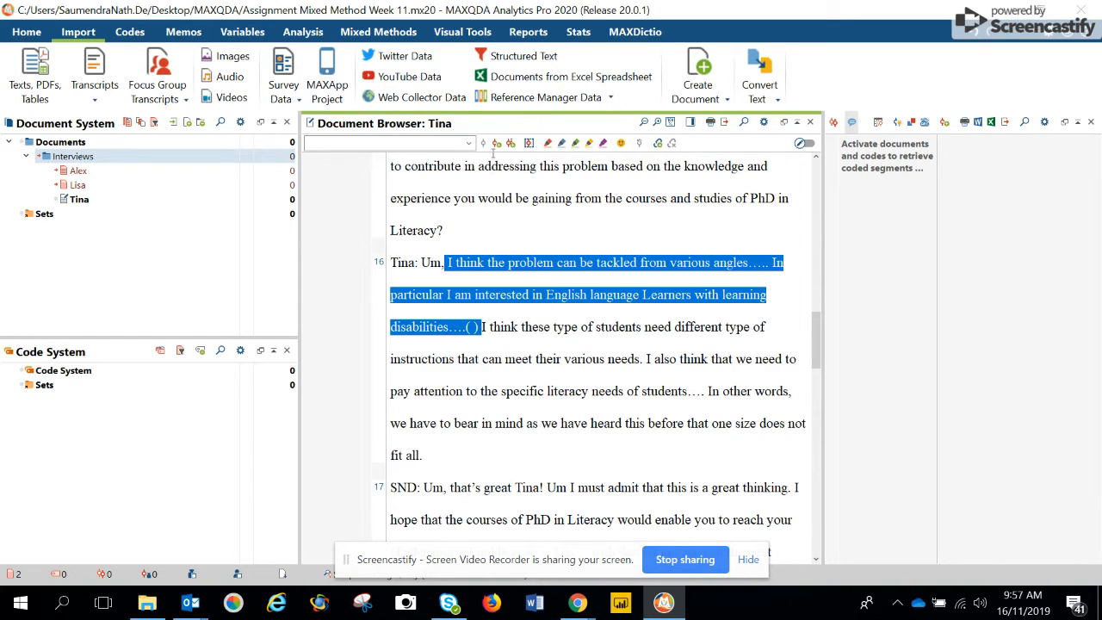
left_click(496, 145)
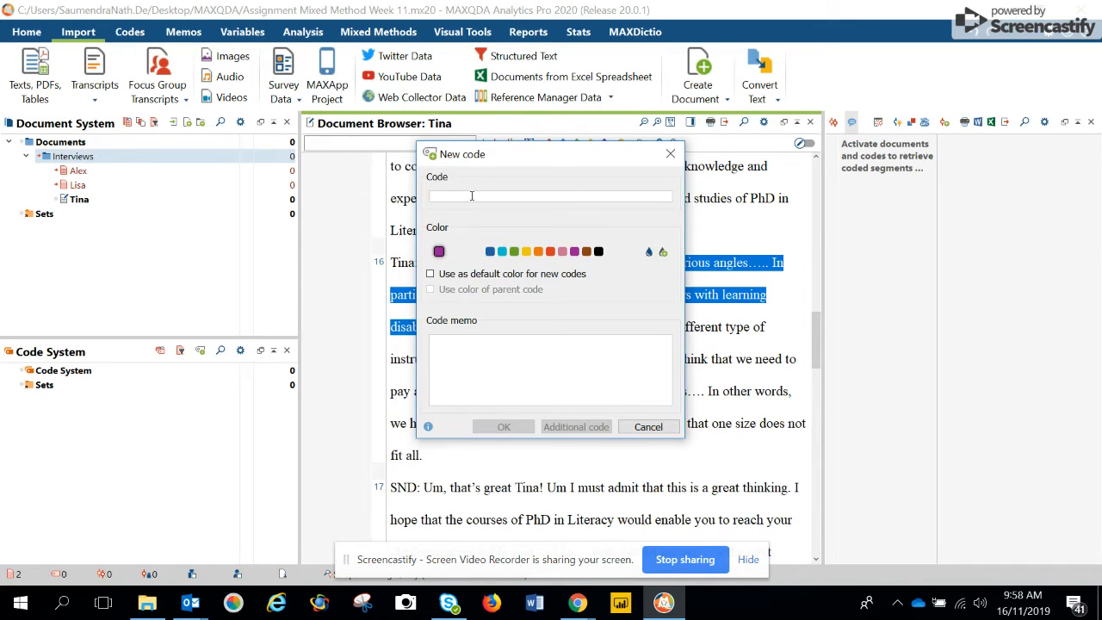
type("ELL")
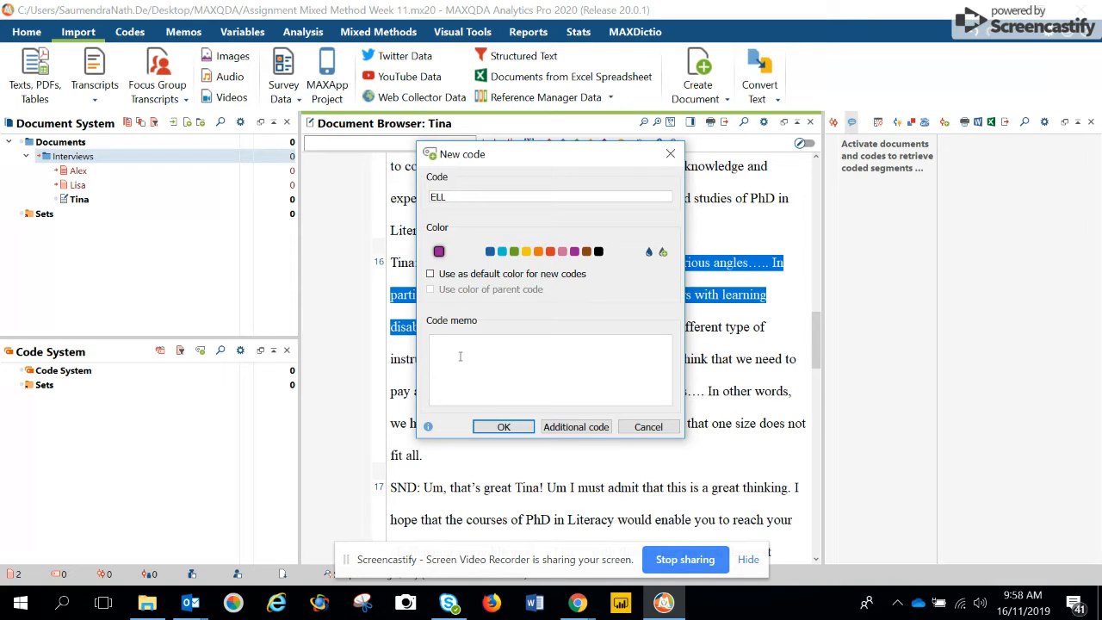
type("LL with disabilities")
left_click(517, 427)
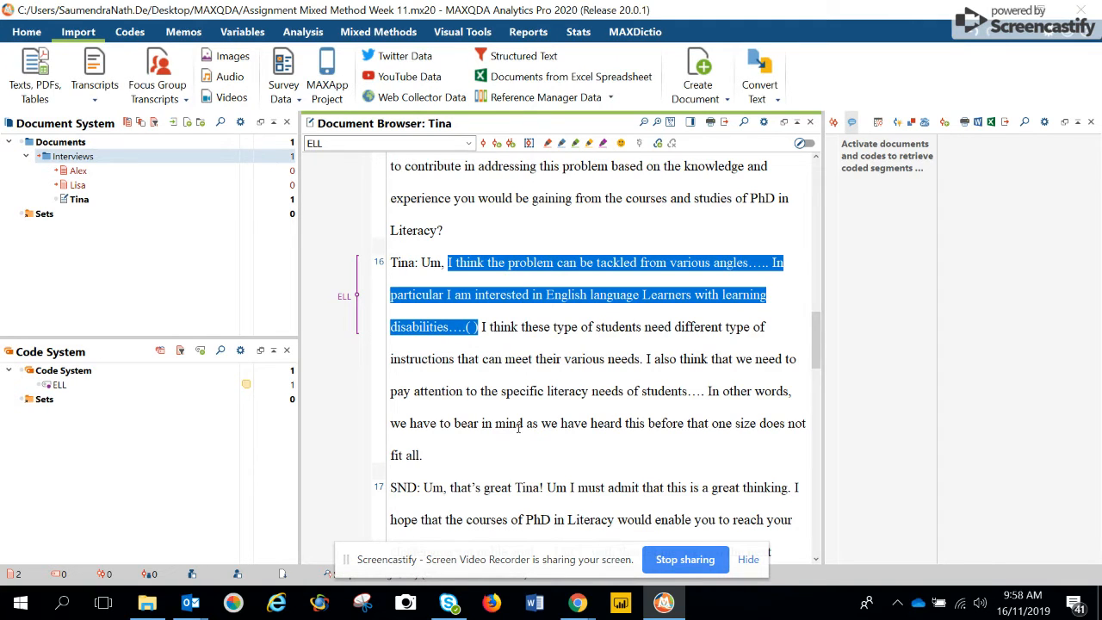
Step: Code paragraph 16 from "I also think" to "fit all." with a new black code "Special Literacy needs" and memo "ELL with special literacy needs"
left_click(644, 366)
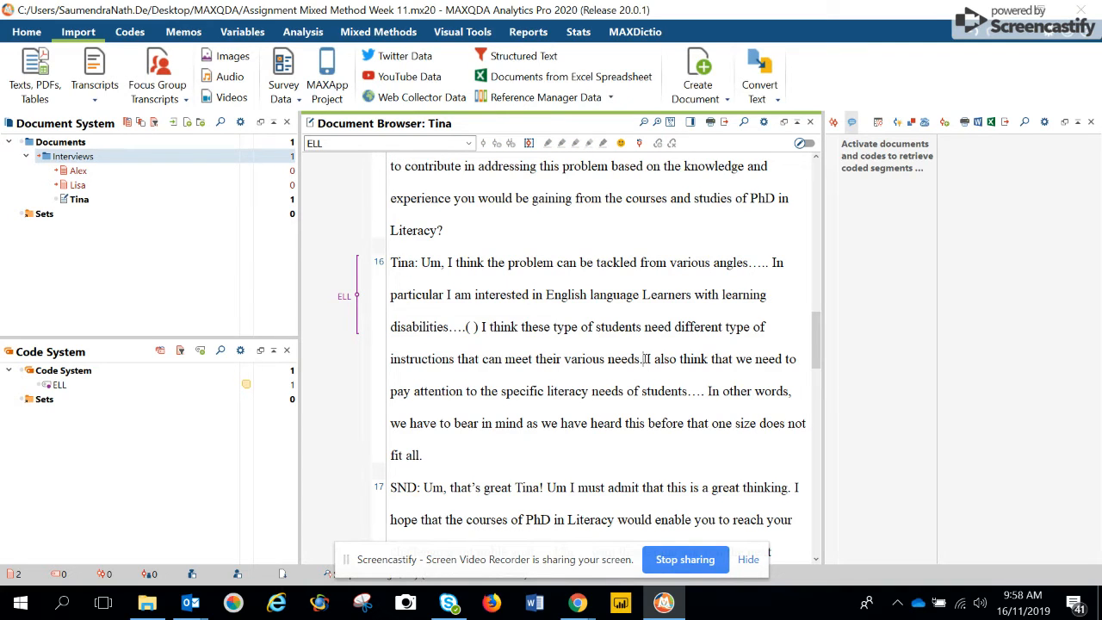
left_click(444, 454, "shift")
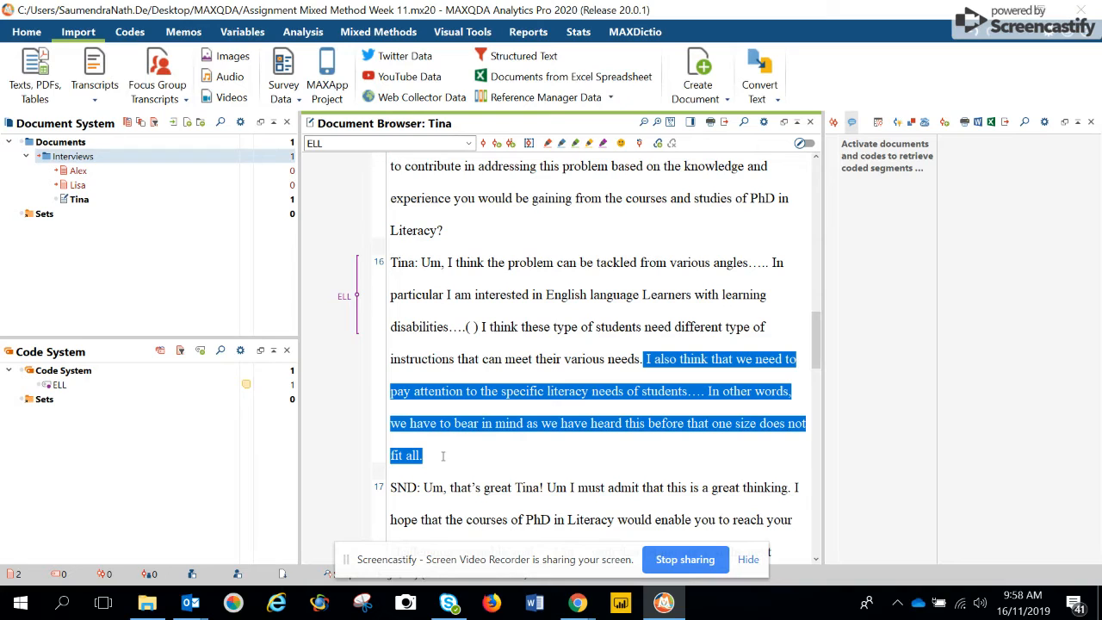
left_click(497, 144)
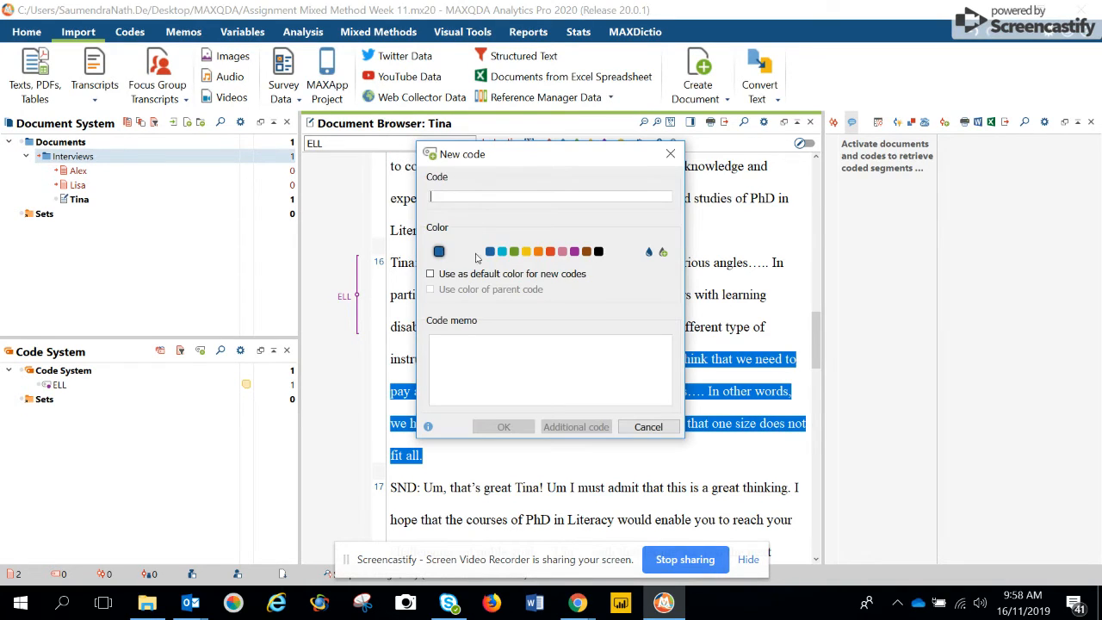
left_click(598, 252)
left_click(500, 199)
type("Sp")
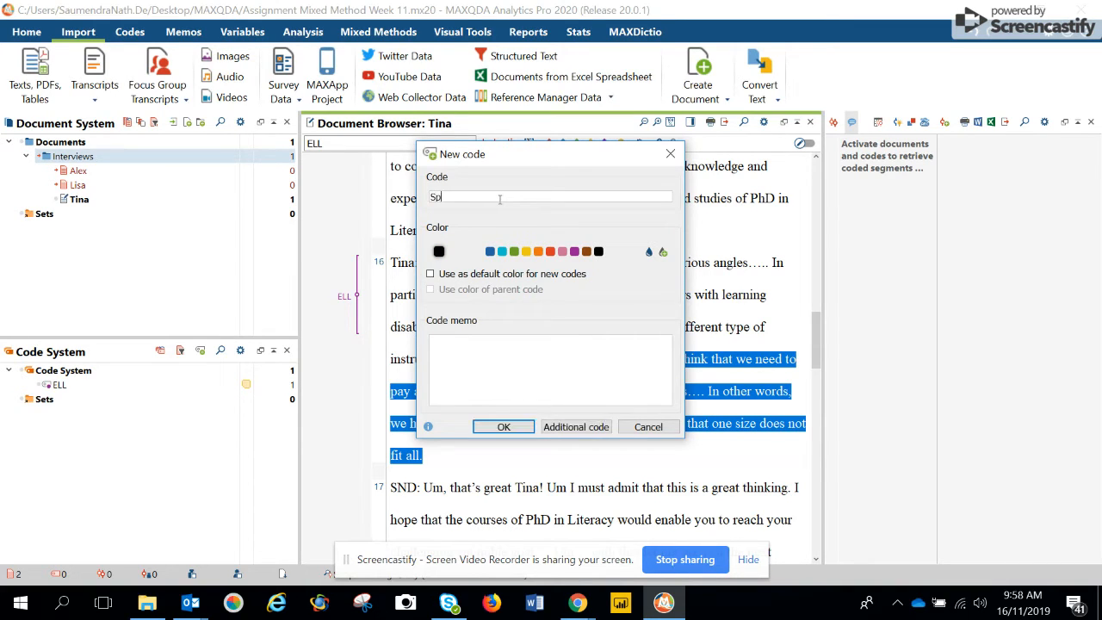
type("ecial Literac")
type("y needs")
type("ELL with")
type(" special l")
type("iteracy n")
type("eeds")
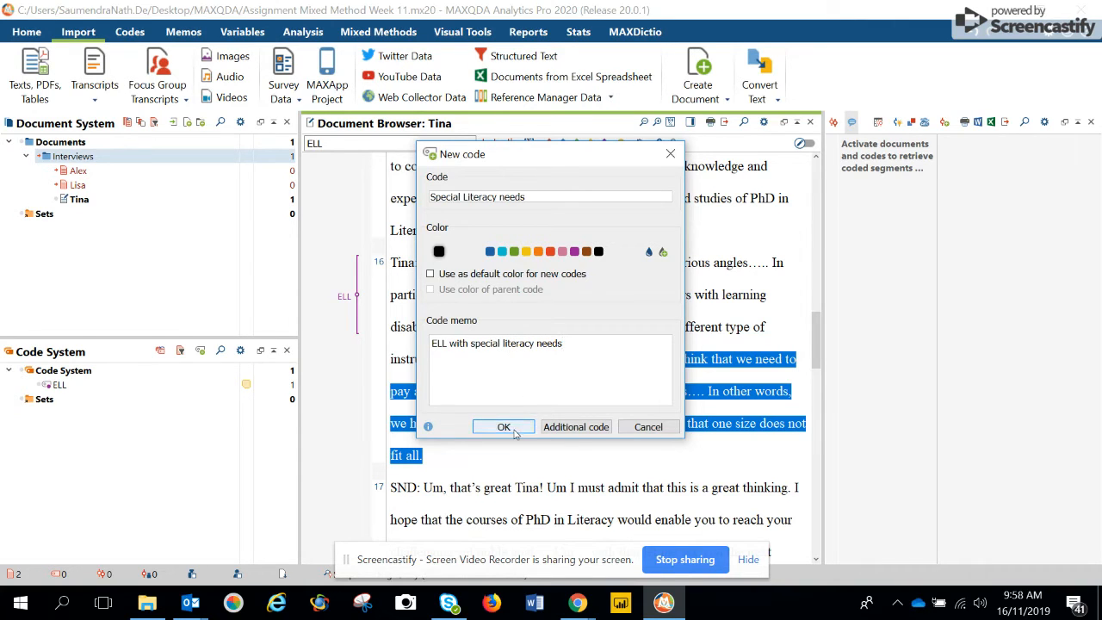
left_click(504, 427)
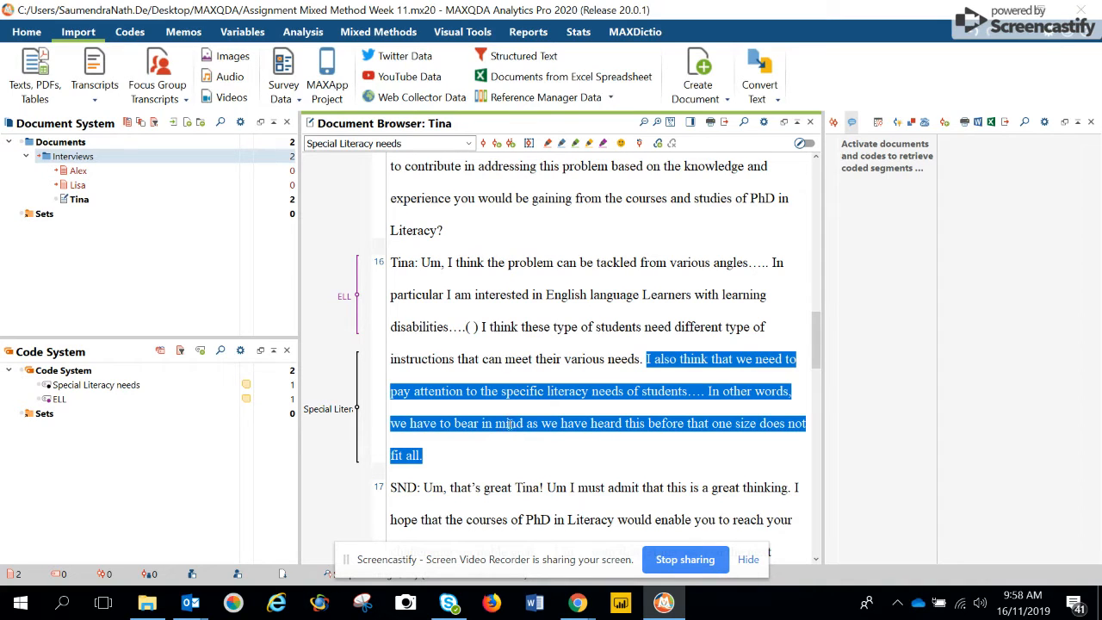
right_click(357, 298)
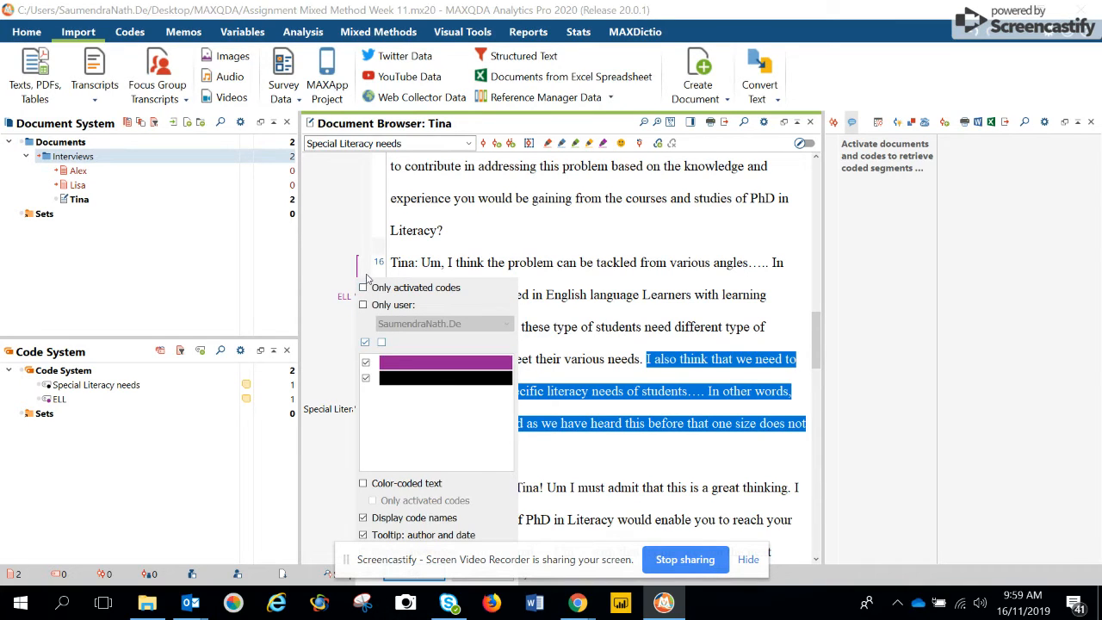
left_click(367, 277)
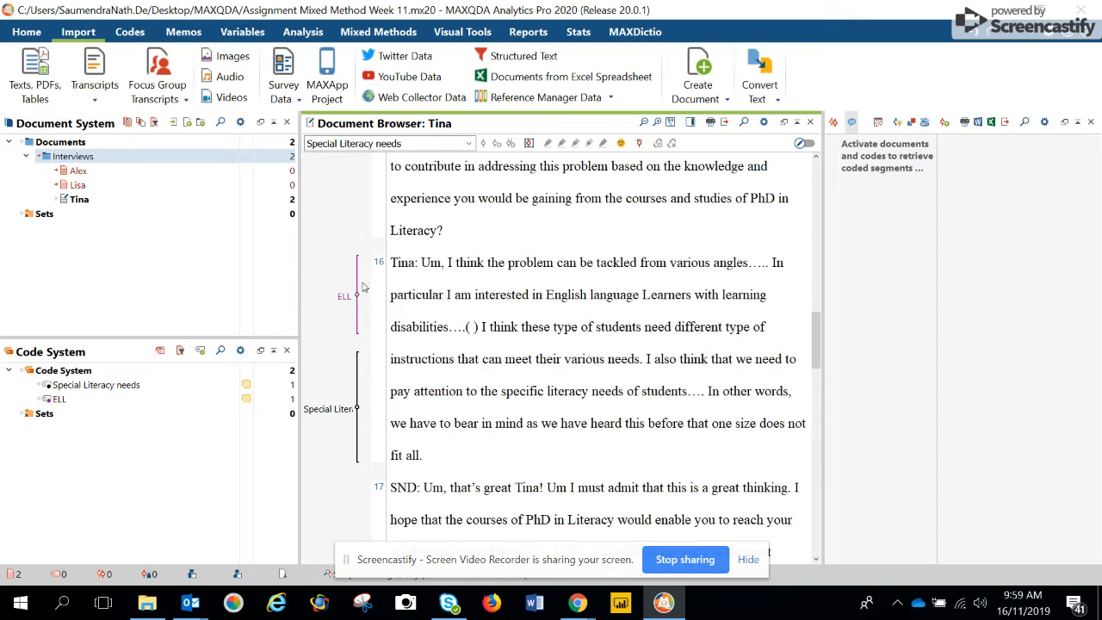
right_click(357, 297)
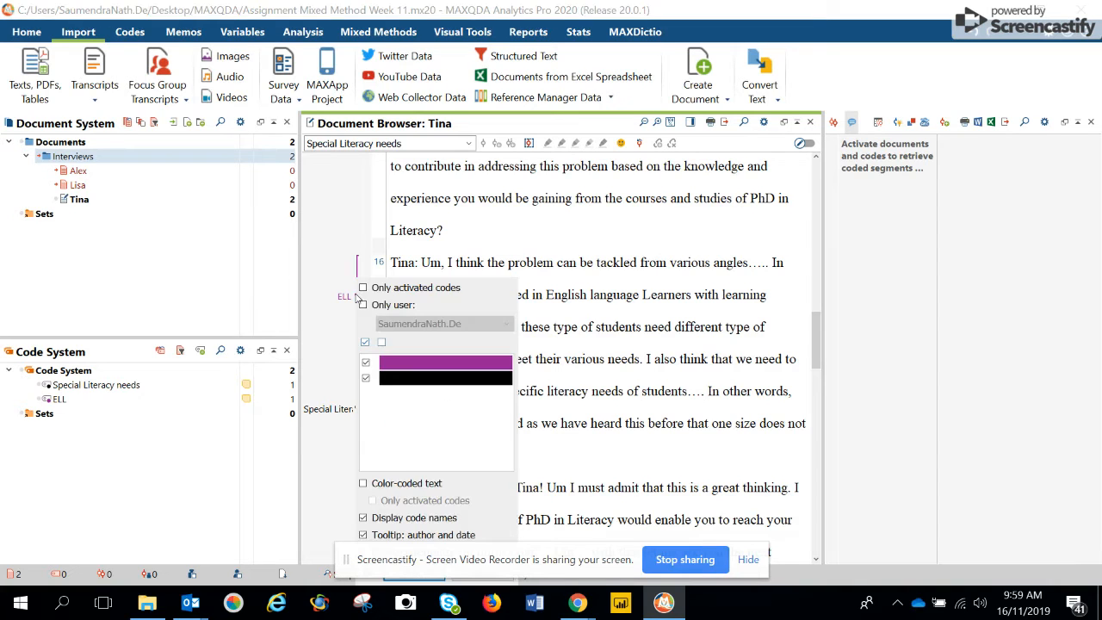
left_click(345, 298)
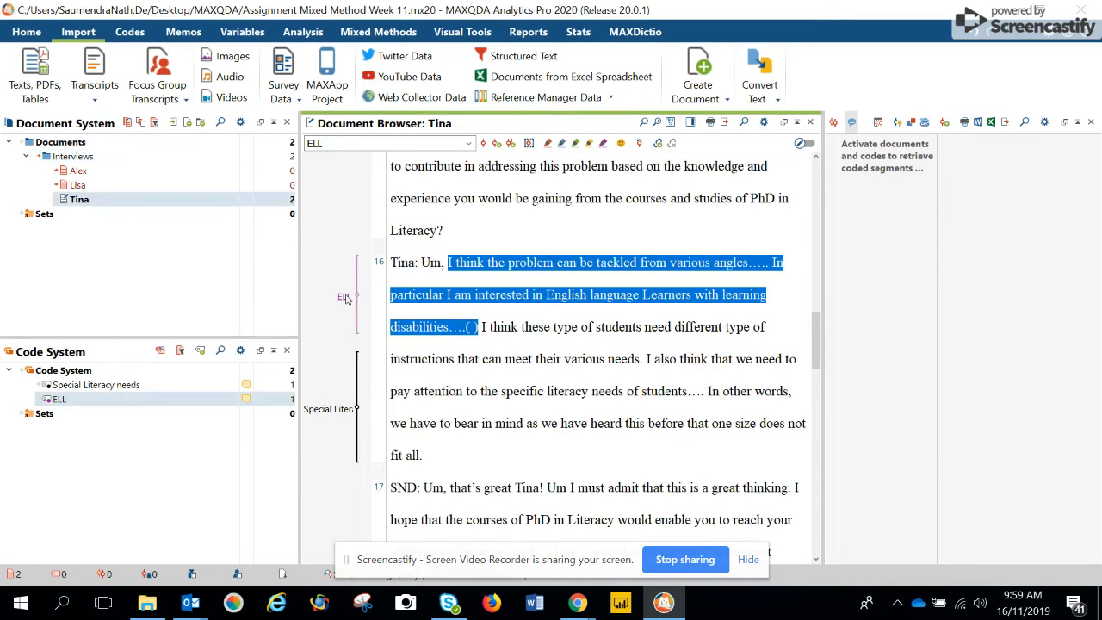
Step: Raise the weight of the ELL coded segment in paragraph 16
right_click(346, 299)
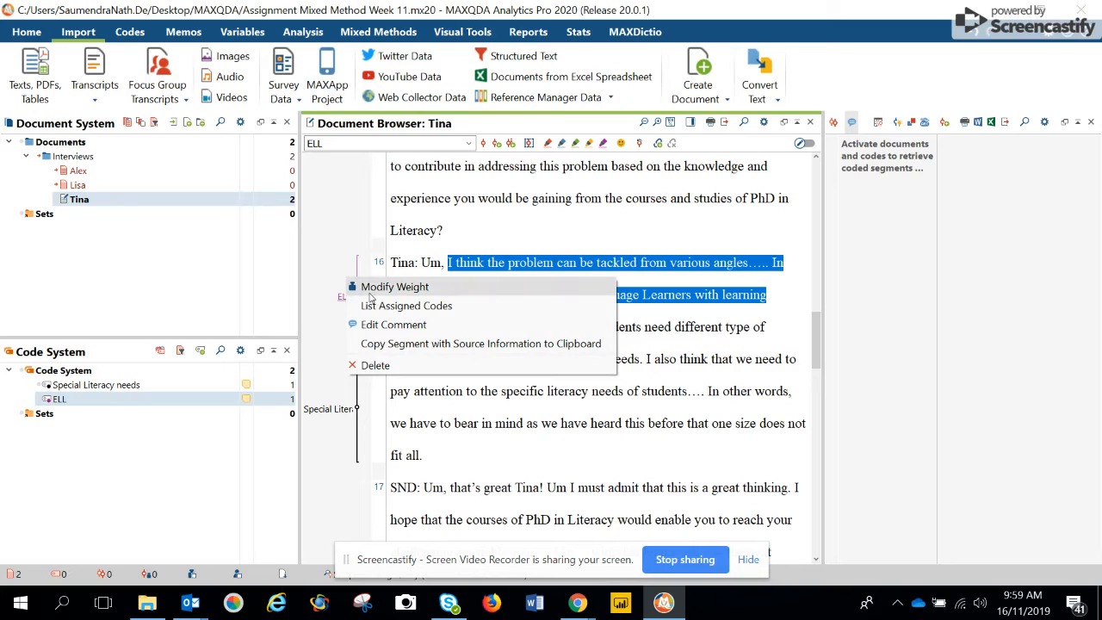
left_click(371, 287)
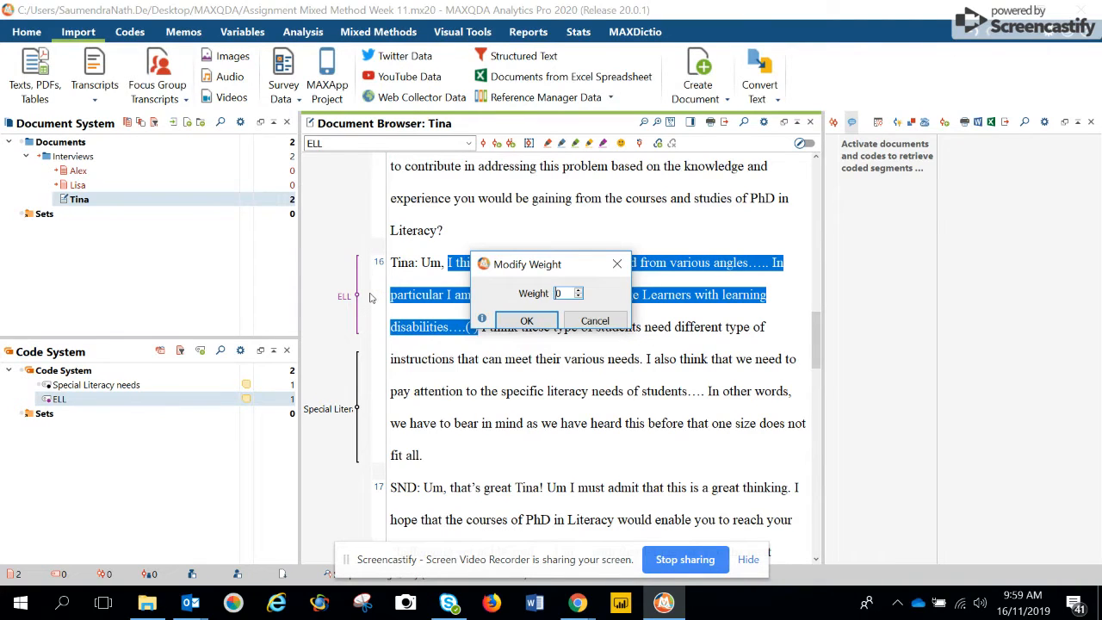
left_click(579, 291)
left_click(579, 291)
left_click(527, 321)
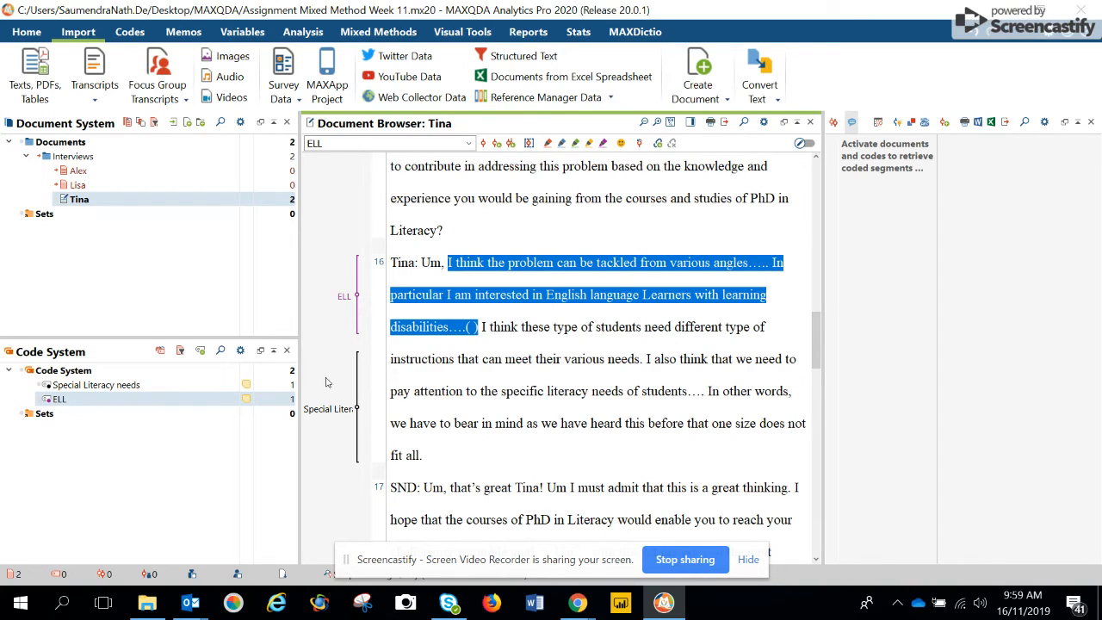
Step: Add the comment "Inclusiveness" to the Special Literacy needs coded segment
right_click(328, 411)
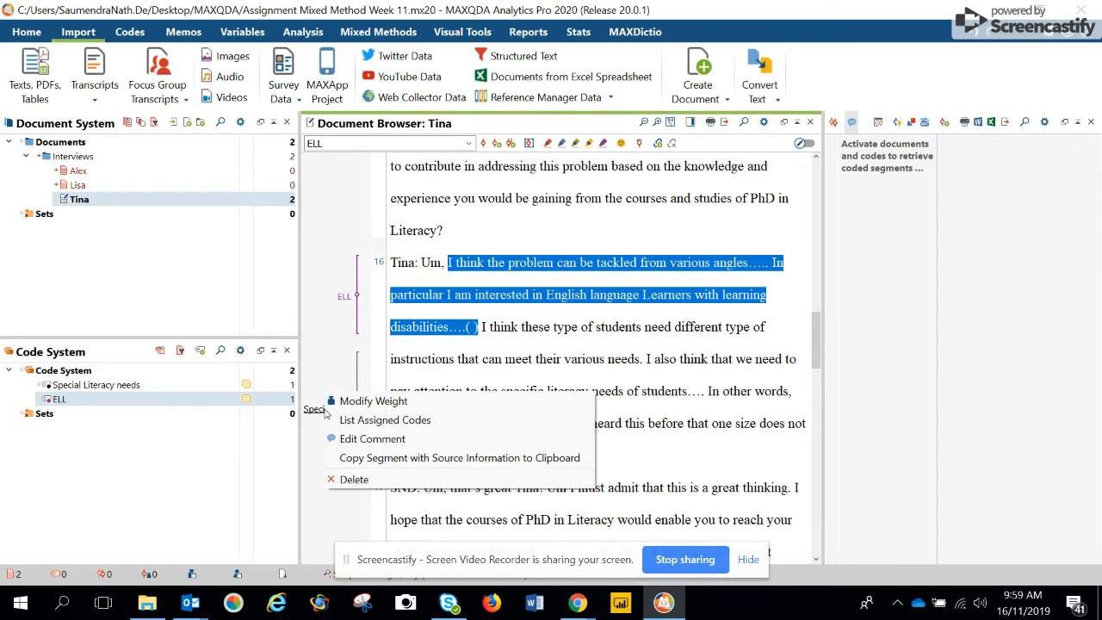
left_click(344, 439)
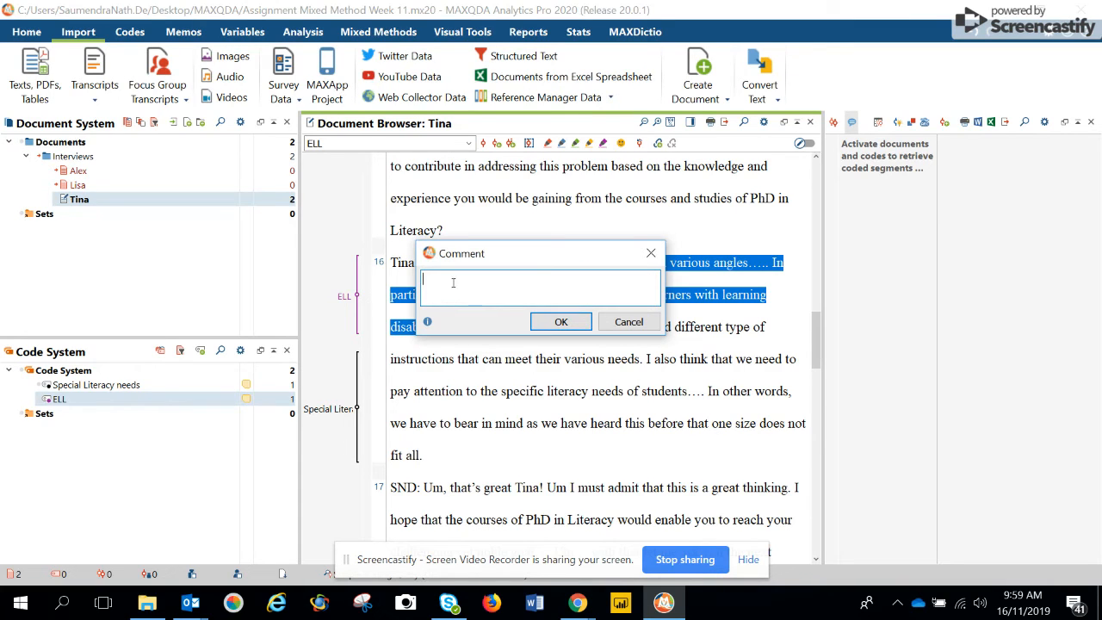
type("Sp")
key("BackSpace")
key("BackSpace")
type("Ins")
key("BackSpace")
type("clisiveness")
key("BackSpace")
type("u")
left_click(563, 321)
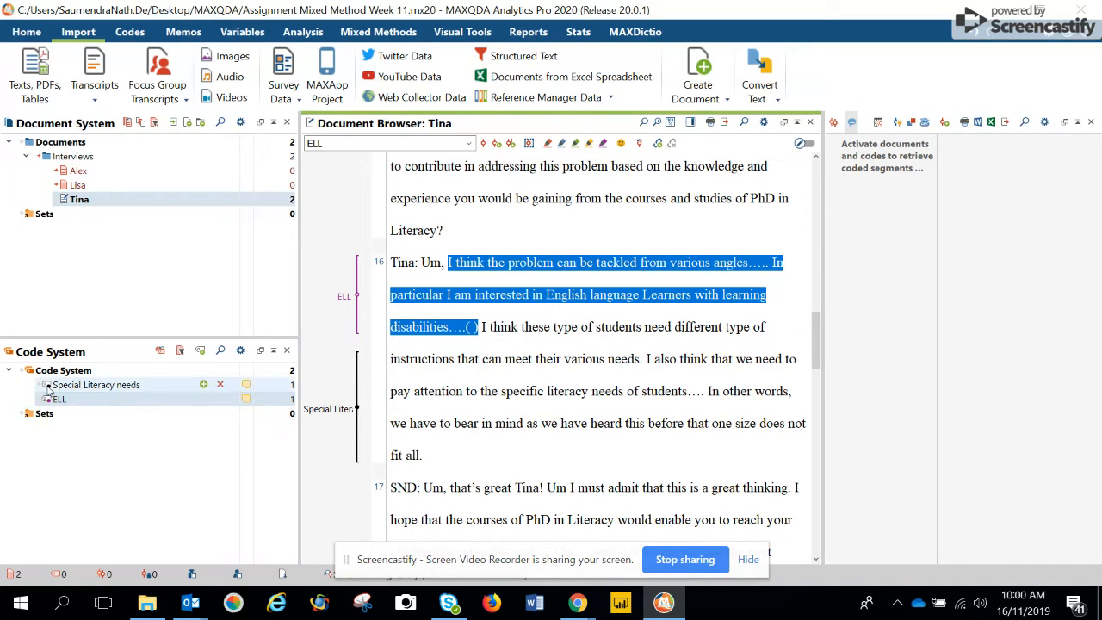
Step: Activate the remaining inactive transcript in the Interviews group
left_click(82, 159)
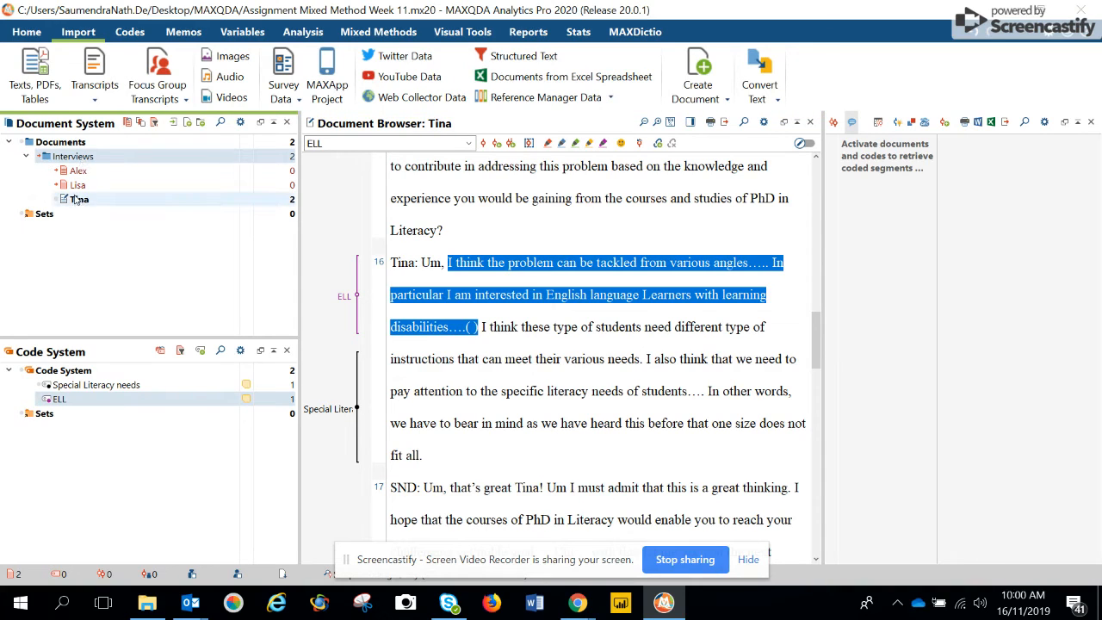
left_click(76, 199)
left_click(68, 199)
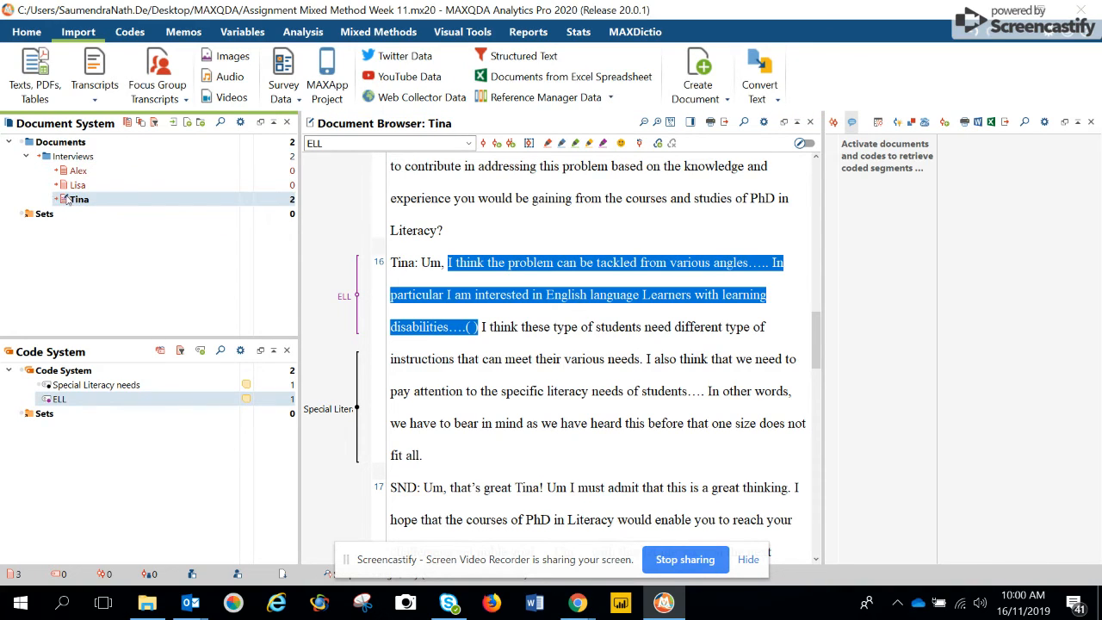
Step: Activate the codes Special Literacy needs and ELL to retrieve their coded segments
left_click(55, 388)
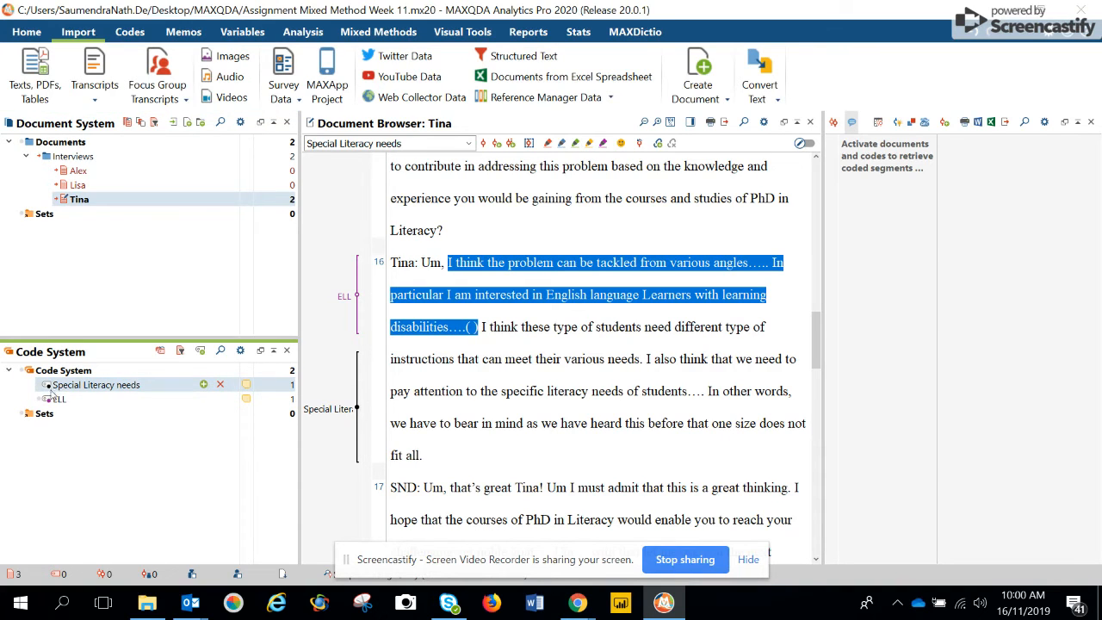
left_click(46, 386)
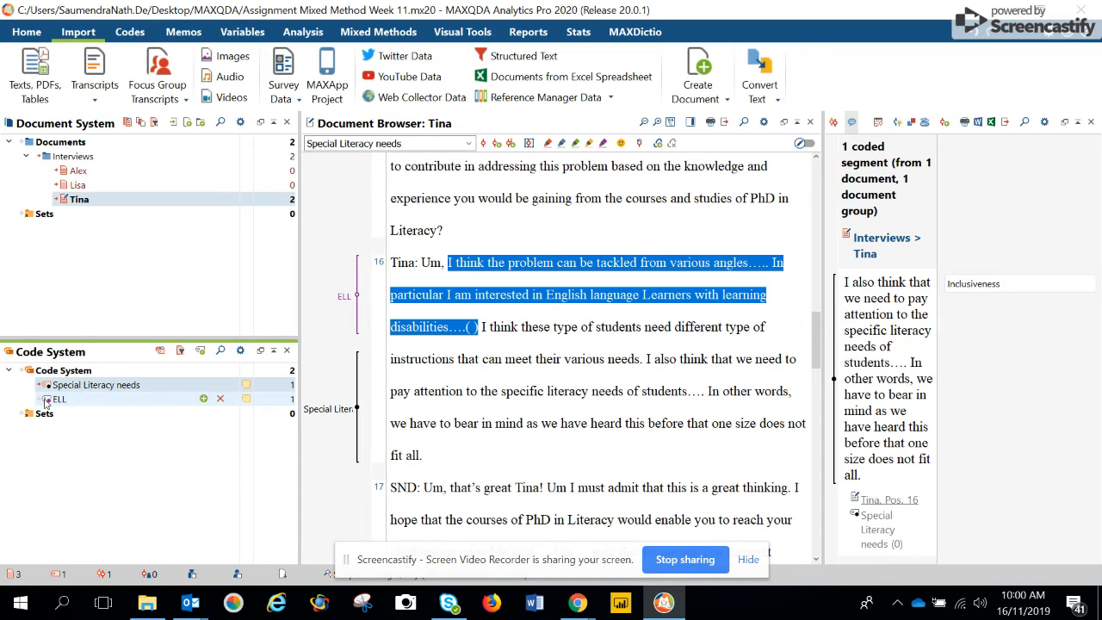
left_click(45, 400)
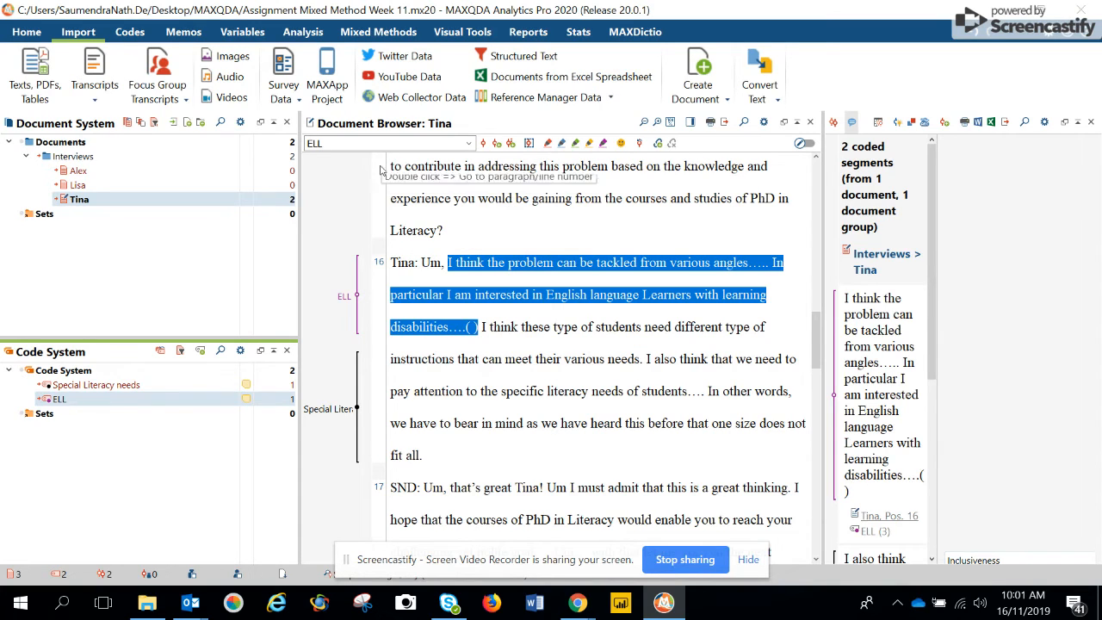
Step: Examine the document variables of all documents in the data editor, then close it
left_click(249, 31)
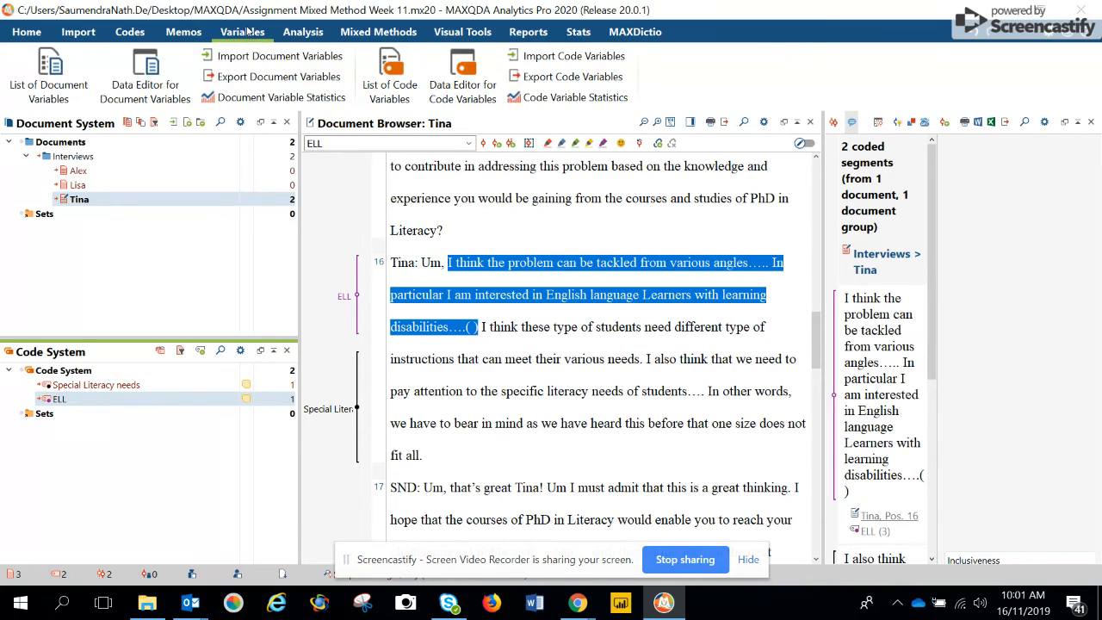
left_click(150, 66)
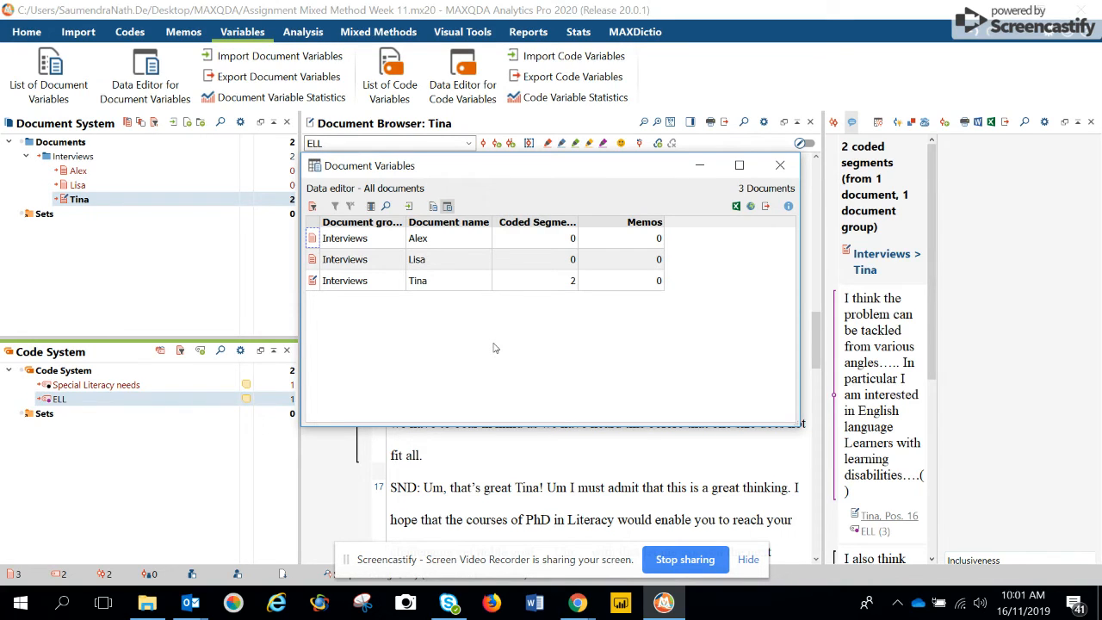
left_click(780, 166)
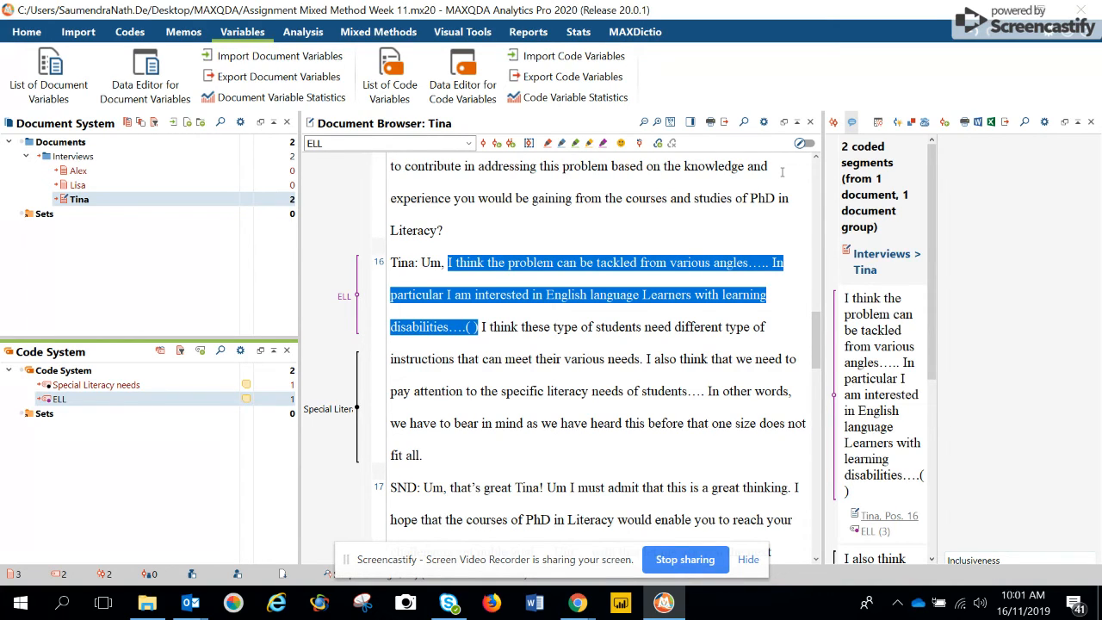
Step: Generate a Codeline of the open transcript for activated codes only, review it and close it
left_click(460, 34)
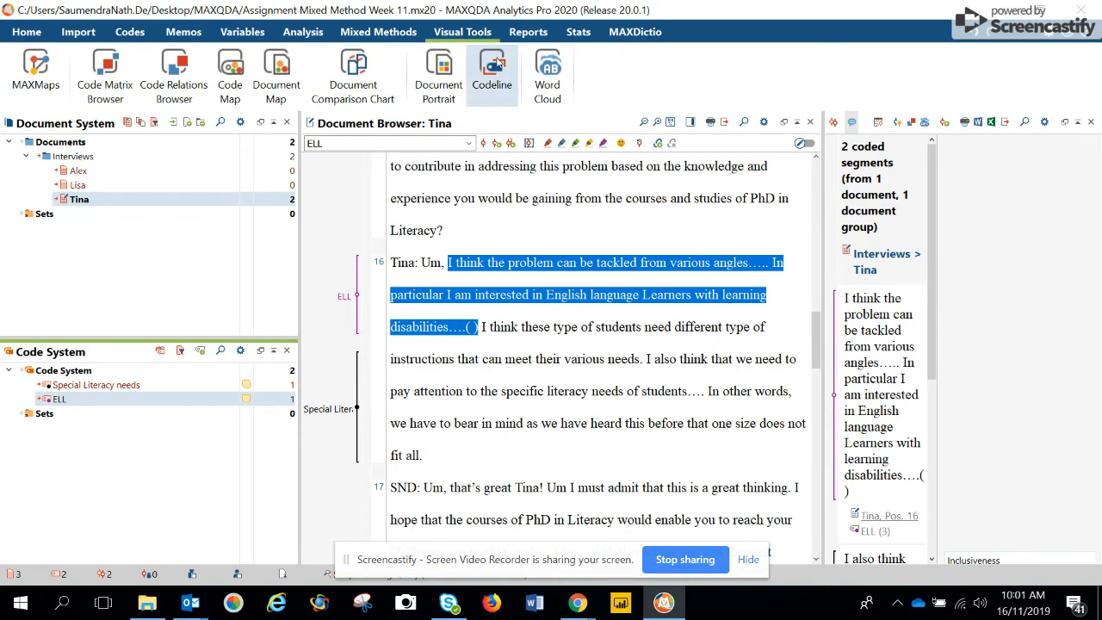
left_click(504, 67)
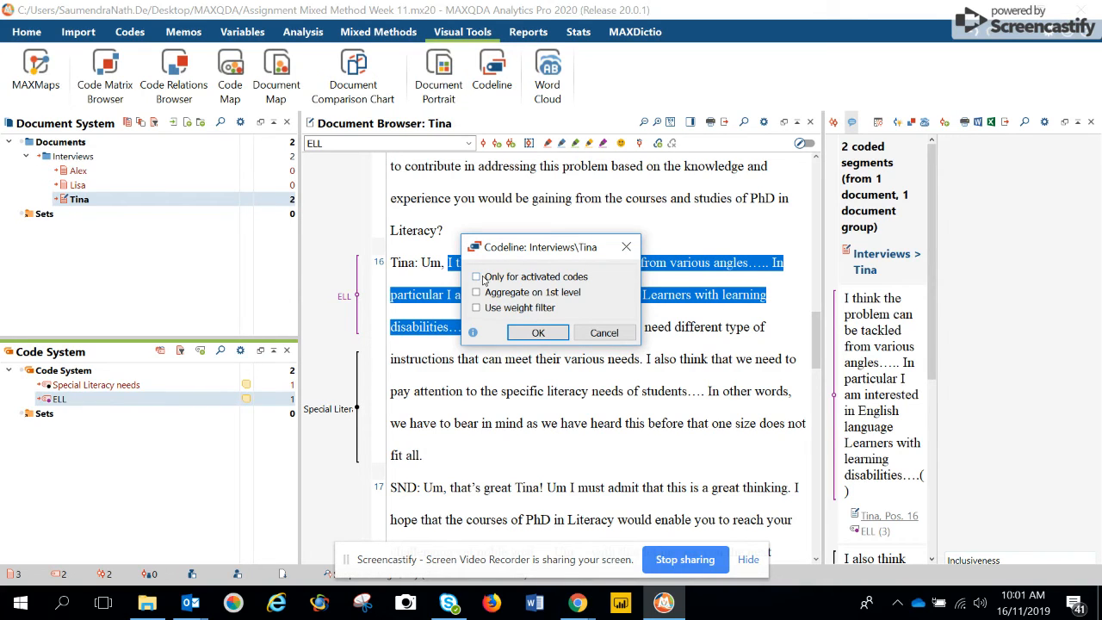
left_click(478, 276)
left_click(540, 333)
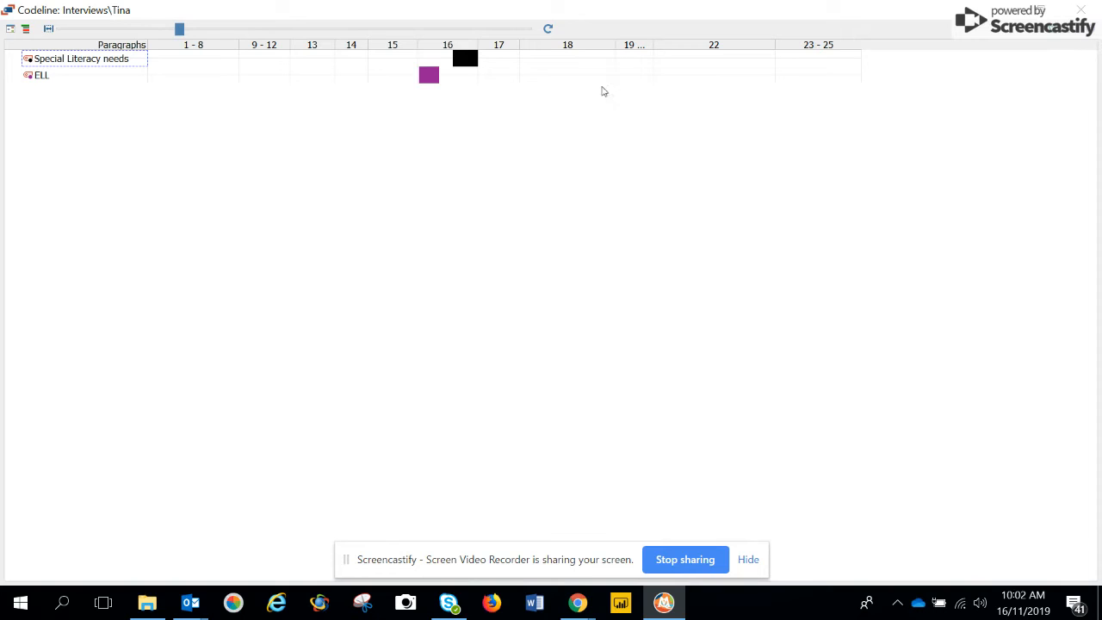
left_click(1075, 6)
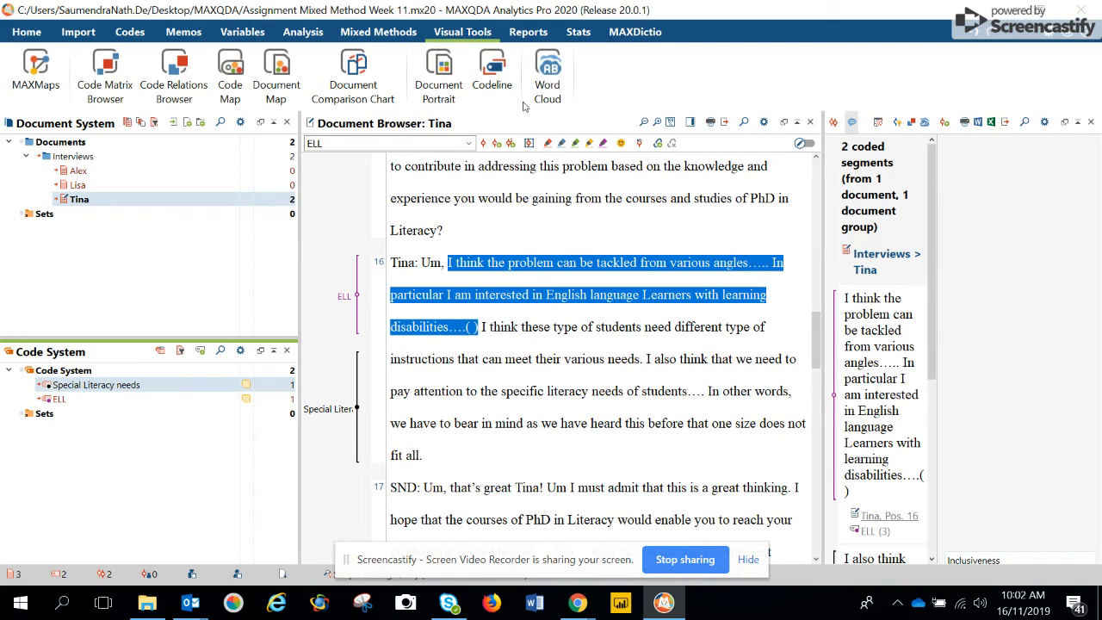
Step: Generate a Word Cloud from all activated interview documents, review it and close it
left_click(559, 97)
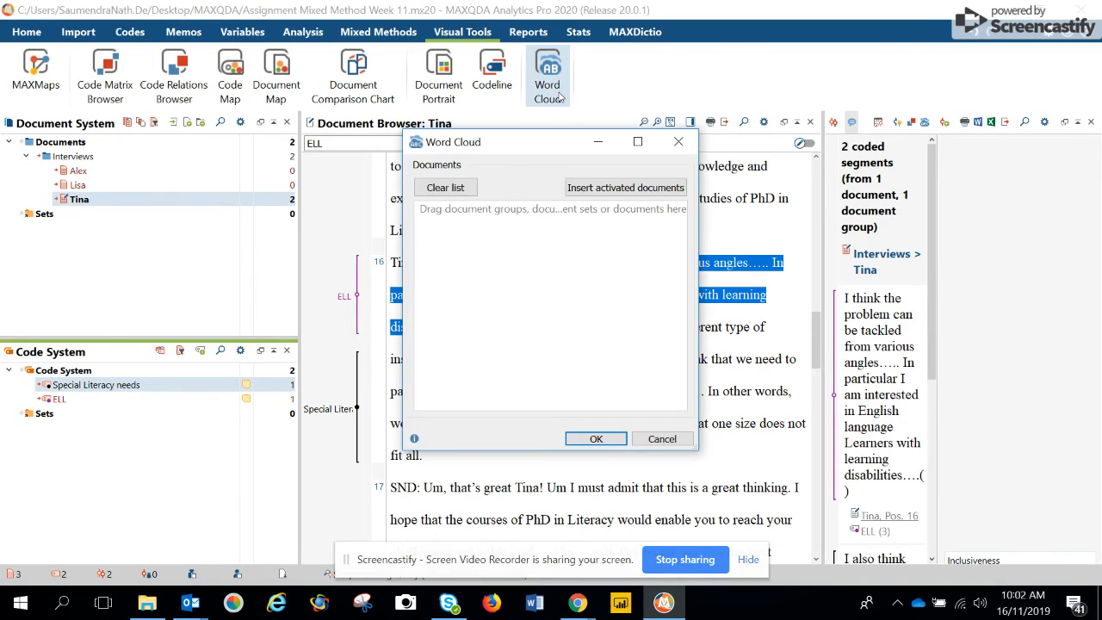
left_click(589, 193)
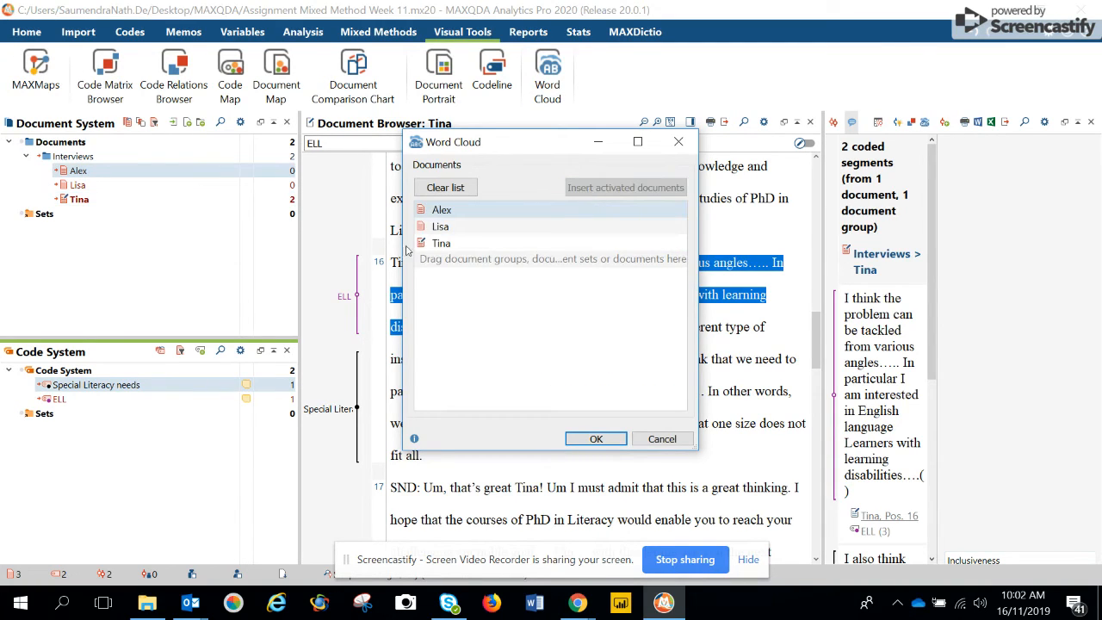
left_click(595, 439)
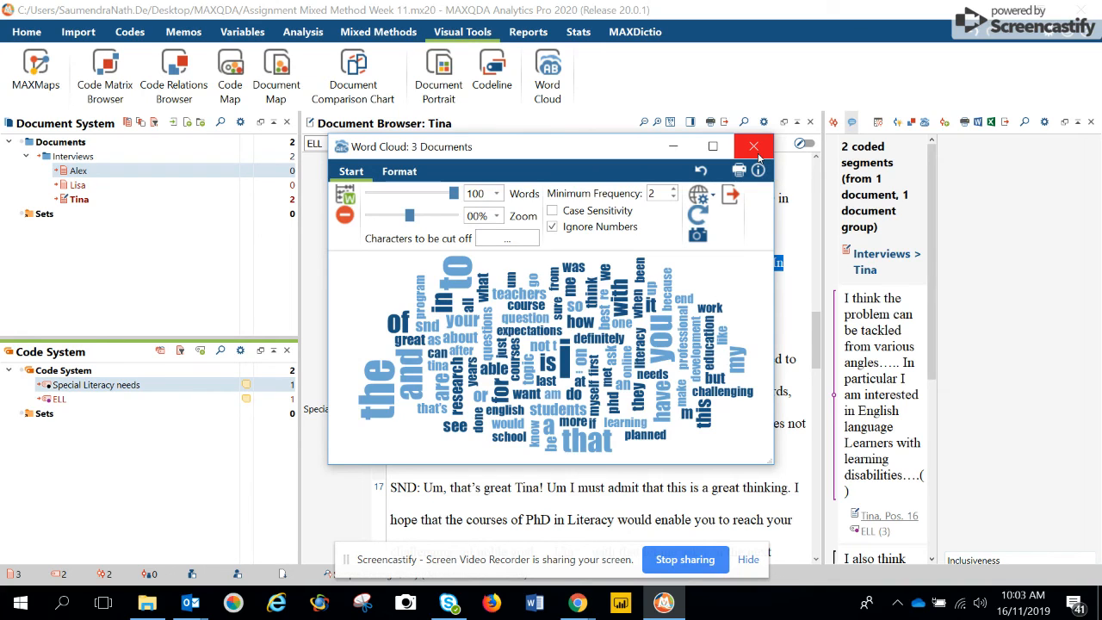
left_click(758, 154)
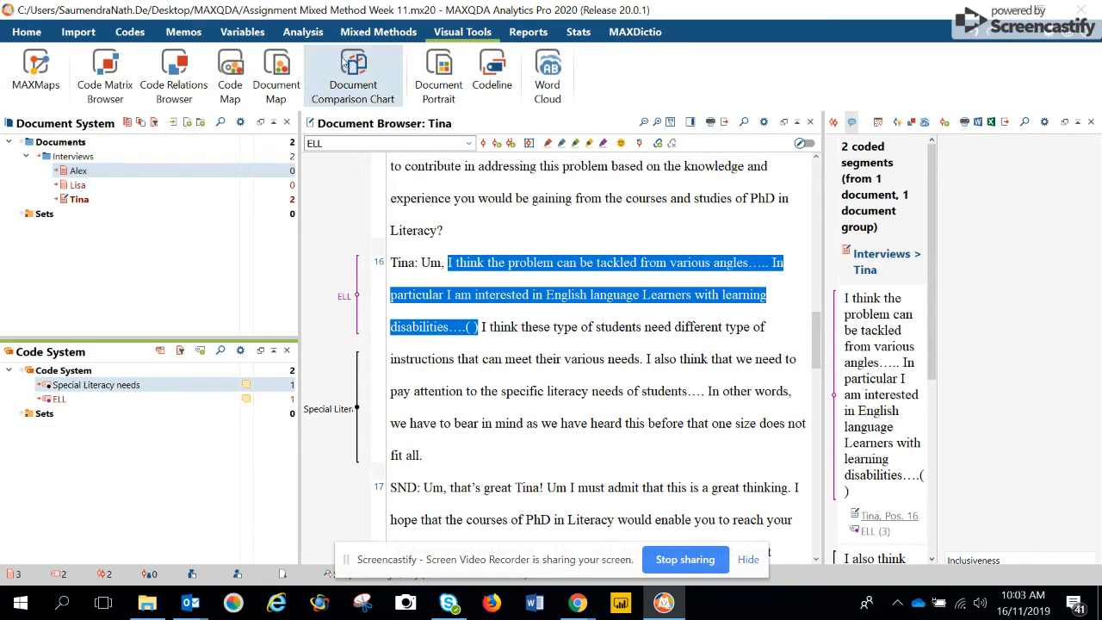
Step: Print all pages of the retrieved coded segments in portrait orientation
left_click(318, 38)
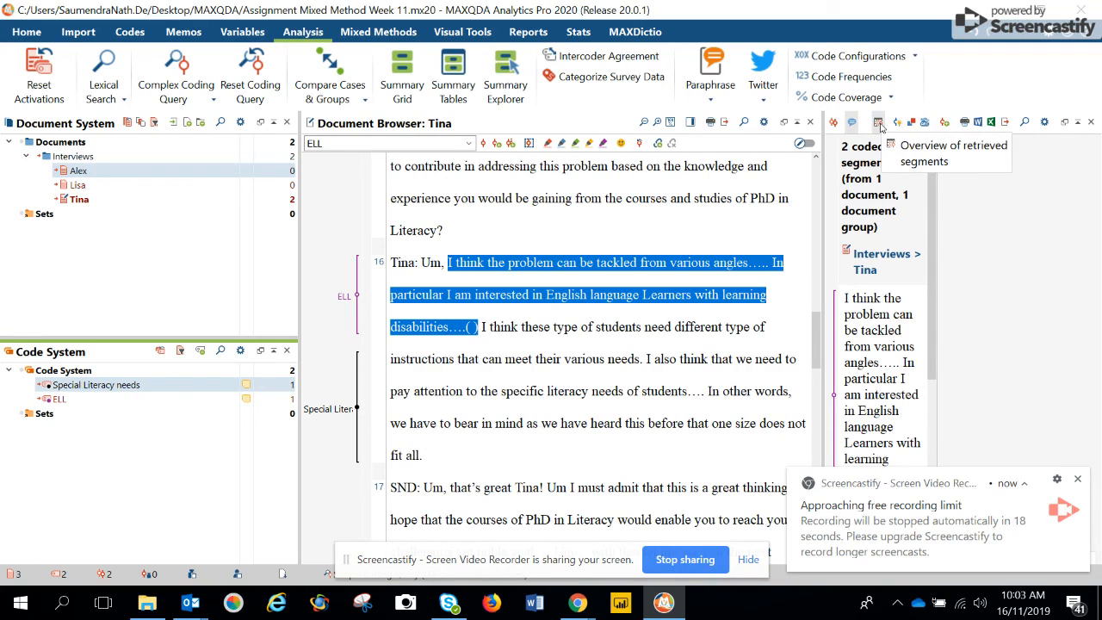
left_click(966, 122)
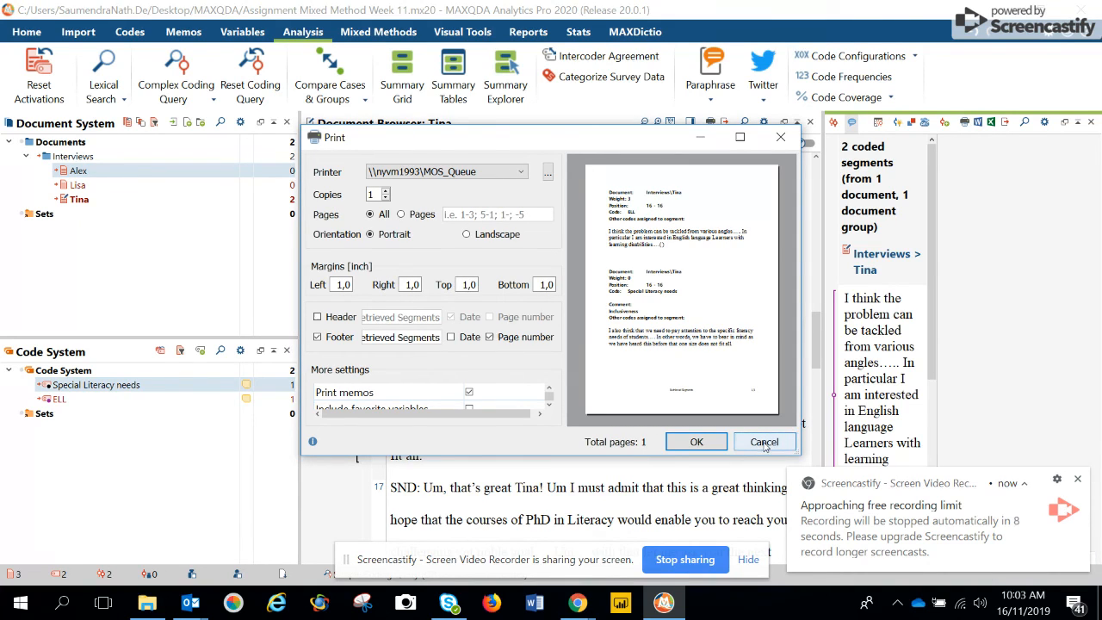
left_click(697, 442)
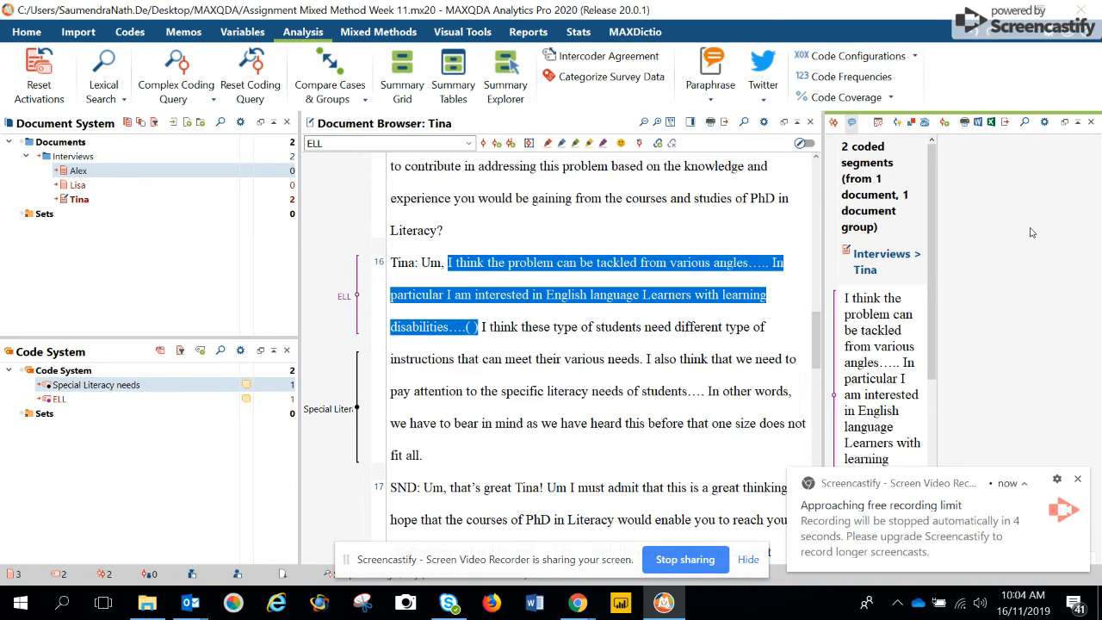